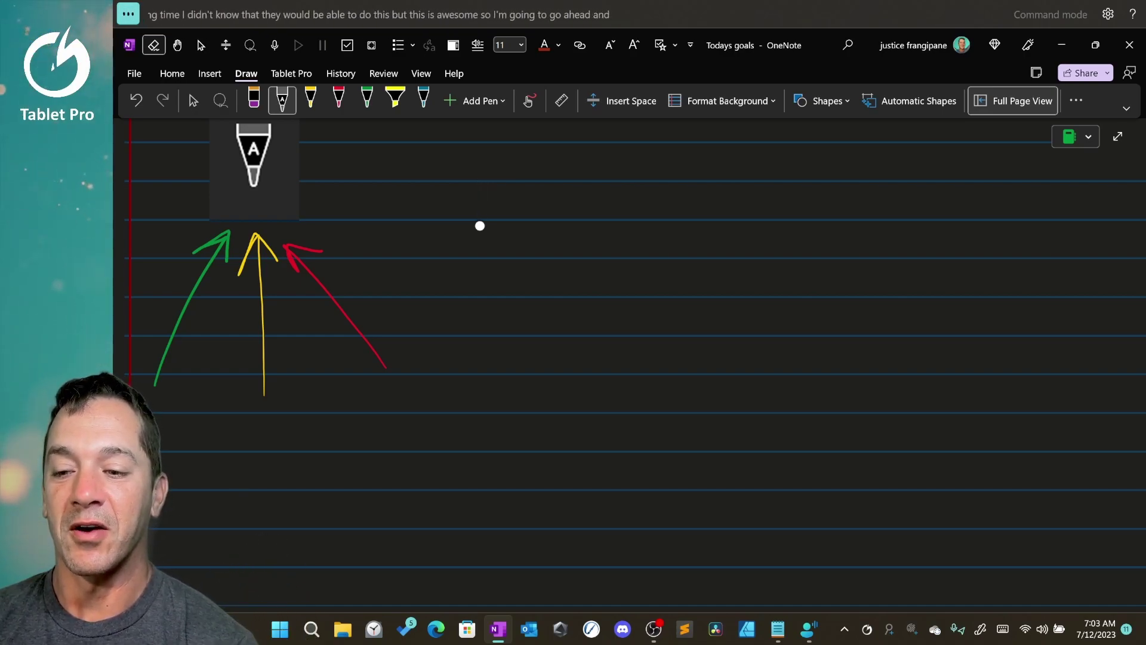
- Circle the text pen picture above the arrows with the yellow pen
left_click(311, 100)
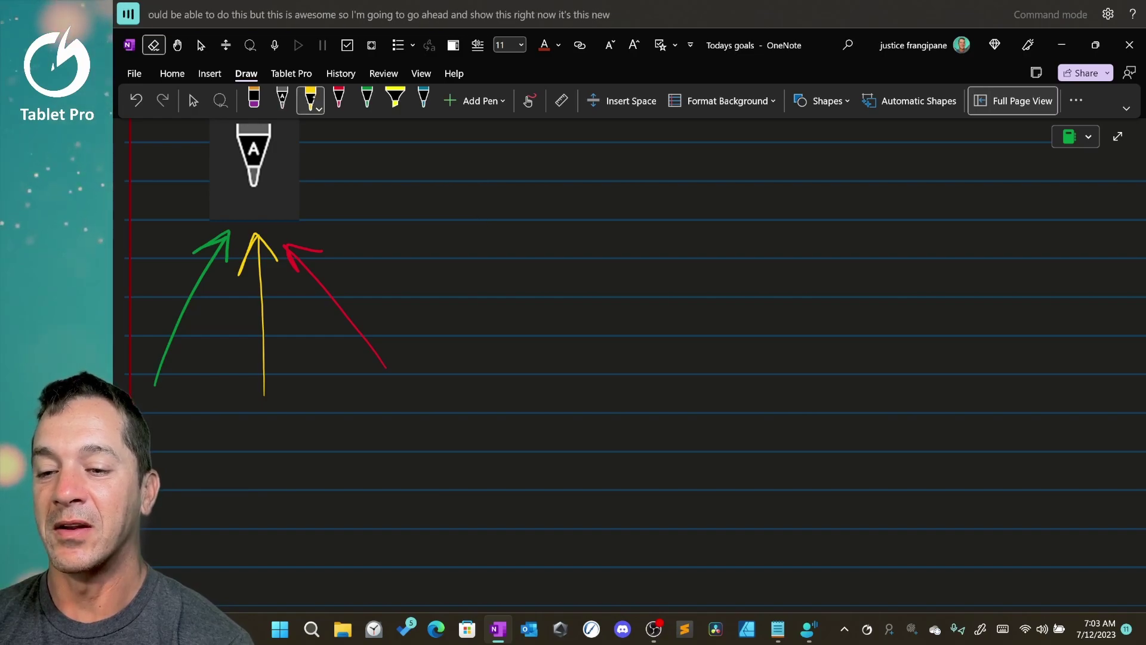
mouse_move(209, 203)
left_mouse_down()
mouse_move(287, 200)
mouse_move(275, 214)
left_mouse_up()
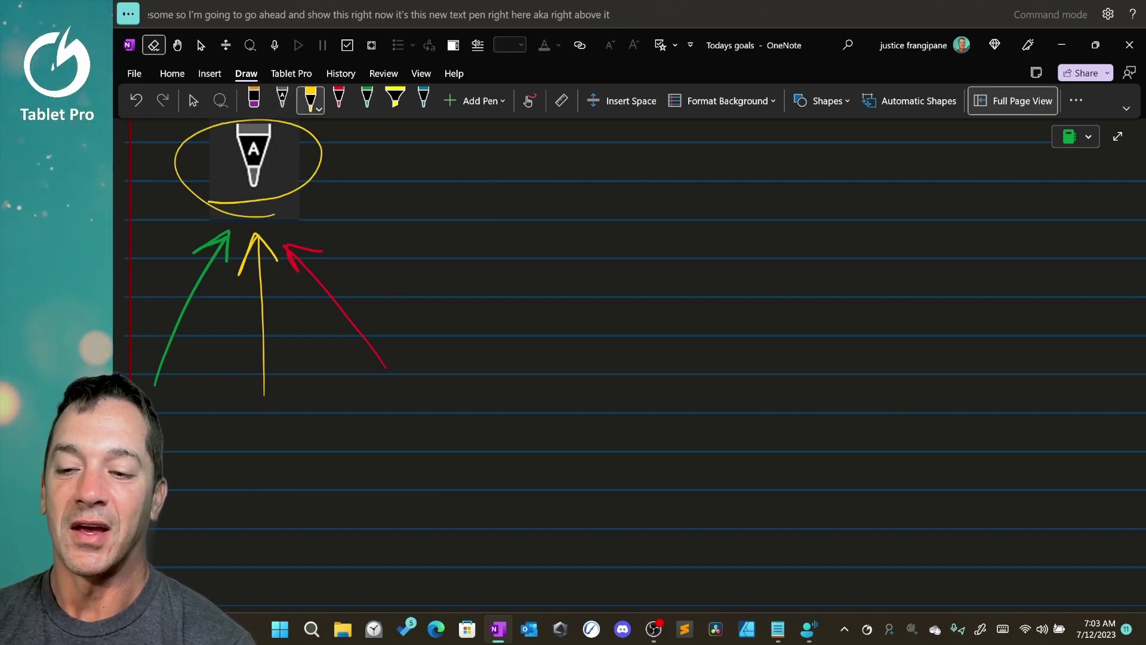
- Handwrite "So here we can write and it will convert to text immediately" beside the pen picture using the Ink to Text Pen
left_click(283, 99)
left_click_drag(610, 198, 623, 223)
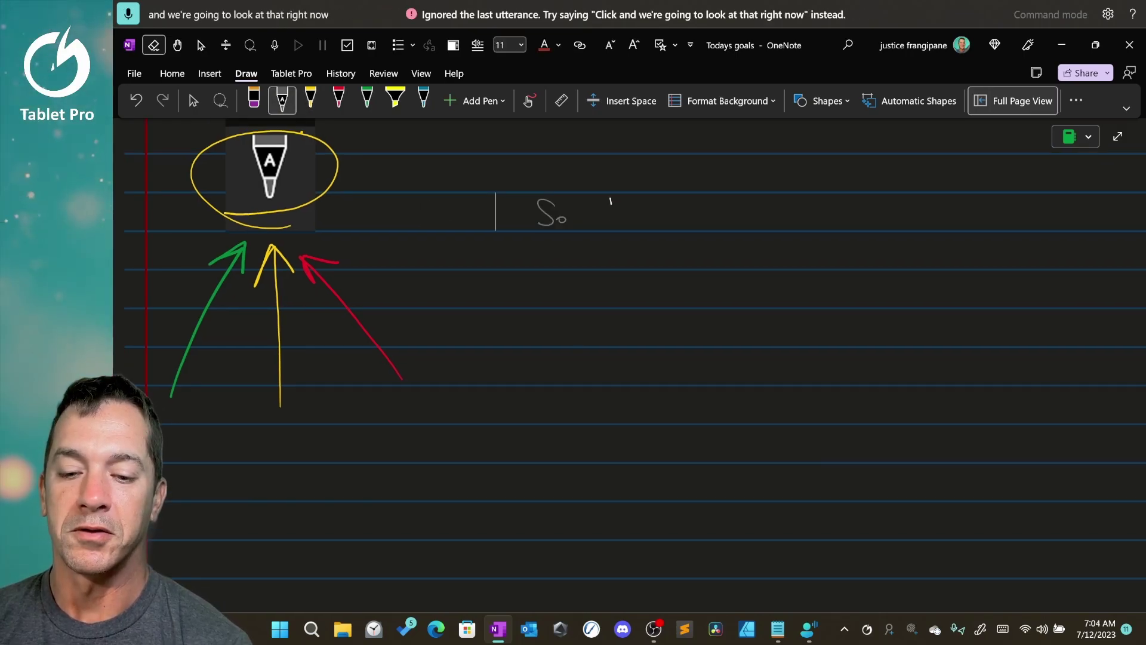
left_click_drag(629, 214, 636, 222)
left_click_drag(640, 214, 656, 221)
left_click_drag(697, 215, 710, 216)
left_click_drag(712, 222, 761, 224)
left_click_drag(777, 219, 952, 224)
left_click_drag(960, 219, 1003, 226)
left_click(991, 205)
left_click_drag(998, 217, 1061, 226)
left_click_drag(1074, 199, 1071, 227)
left_click_drag(504, 258, 498, 267)
left_click_drag(515, 258, 530, 265)
left_click_drag(535, 259, 542, 259)
left_click_drag(544, 263, 559, 259)
left_click_drag(569, 250, 574, 259)
mouse_move(644, 251)
left_mouse_down()
mouse_move(644, 267)
mouse_move(711, 269)
left_mouse_up()
left_click_drag(703, 261, 740, 266)
left_click_drag(740, 259, 732, 267)
mouse_move(746, 254)
left_mouse_down()
mouse_move(746, 263)
mouse_move(867, 264)
left_mouse_up()
left_click_drag(872, 249, 875, 265)
left_click_drag(871, 260, 892, 260)
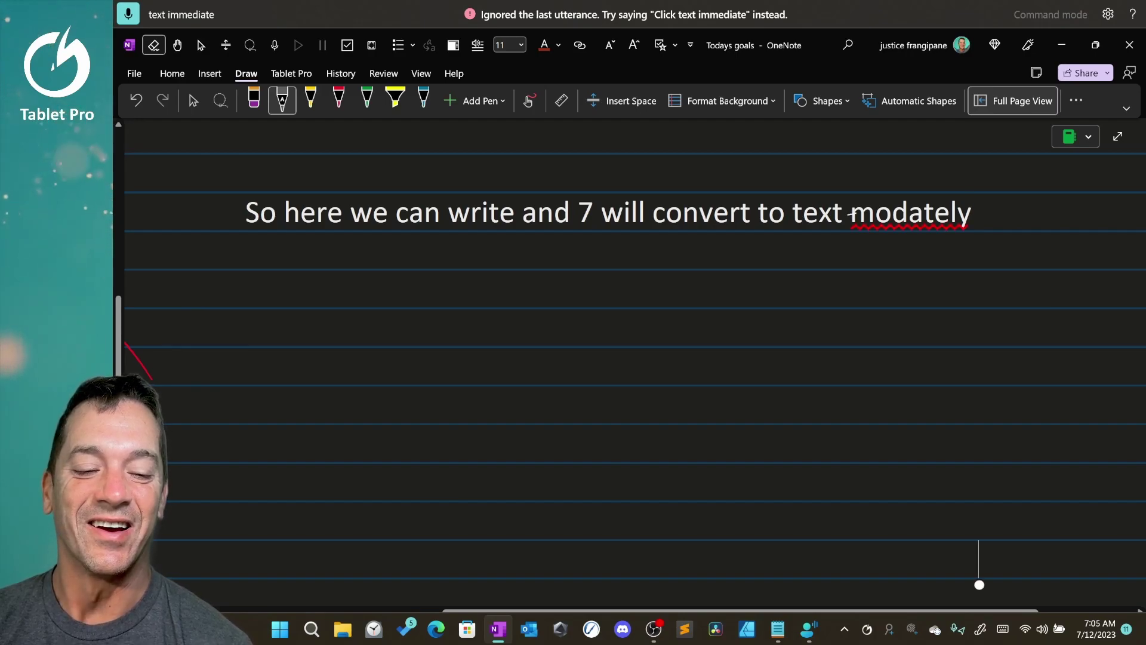
- Replace the misspelled last word of the converted sentence with the spelling suggestion "mediately"
right_click(914, 214)
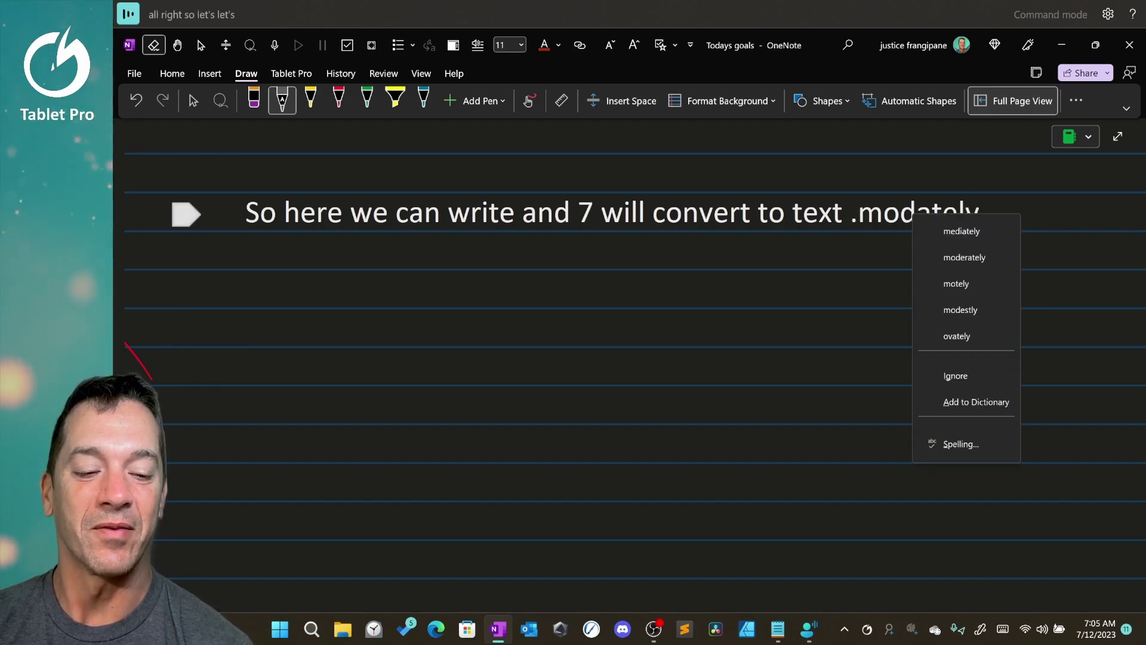
left_click(962, 231)
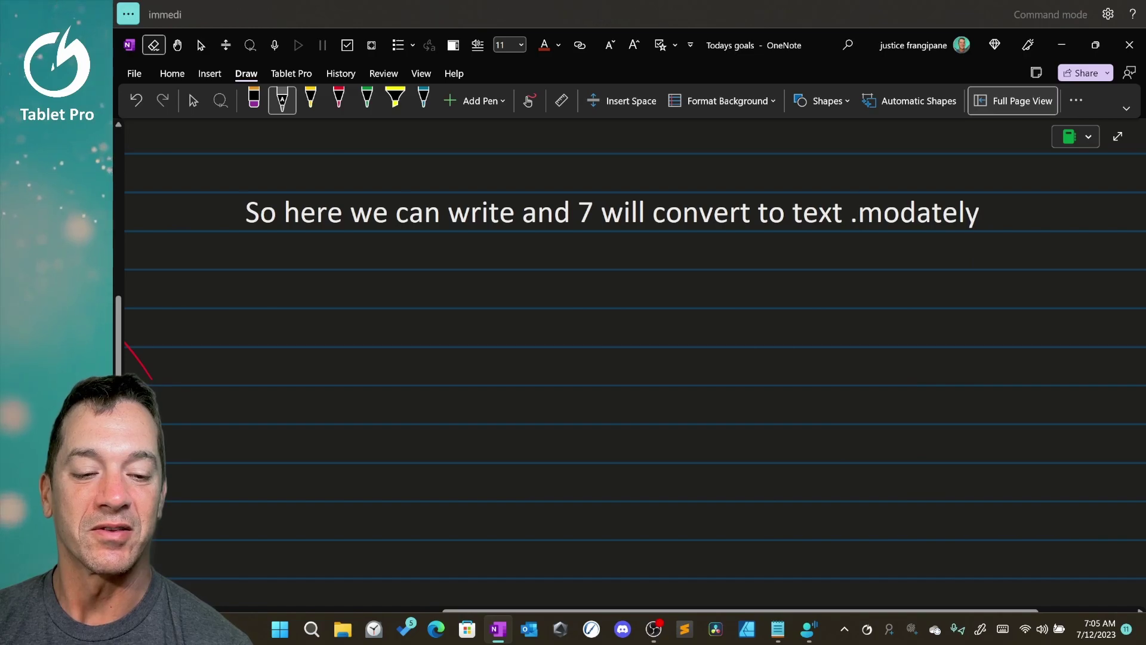
right_click(920, 207)
left_click(968, 222)
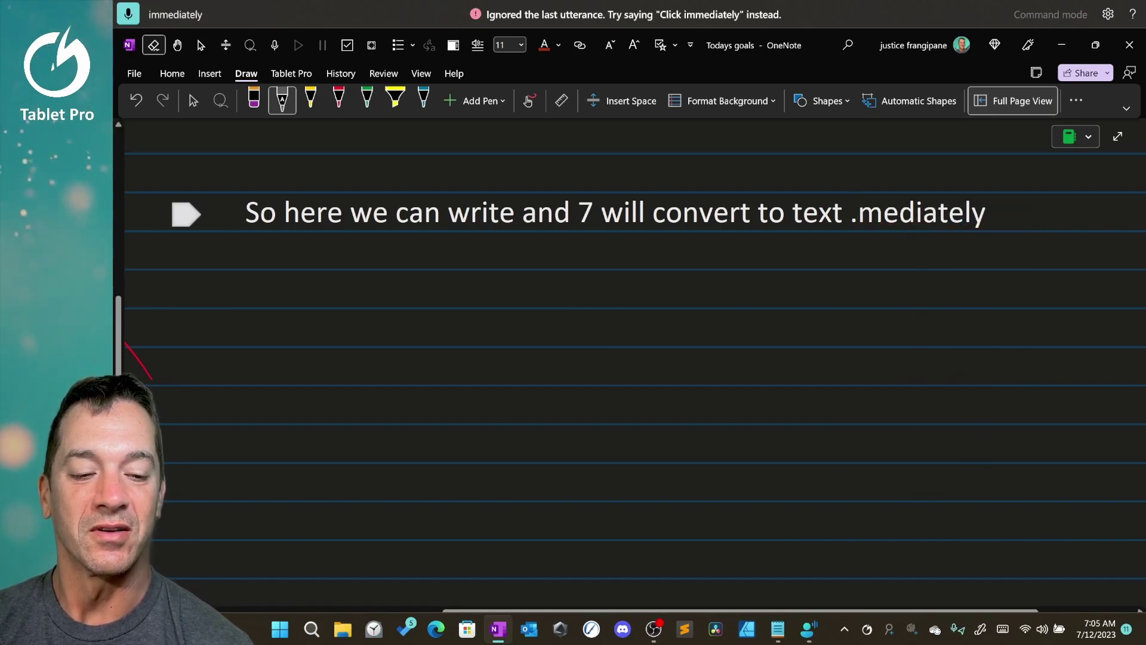
- Handwrite "immediately" with the text pen as a separate note in the blank area below the sentence
left_click_drag(851, 216, 971, 215)
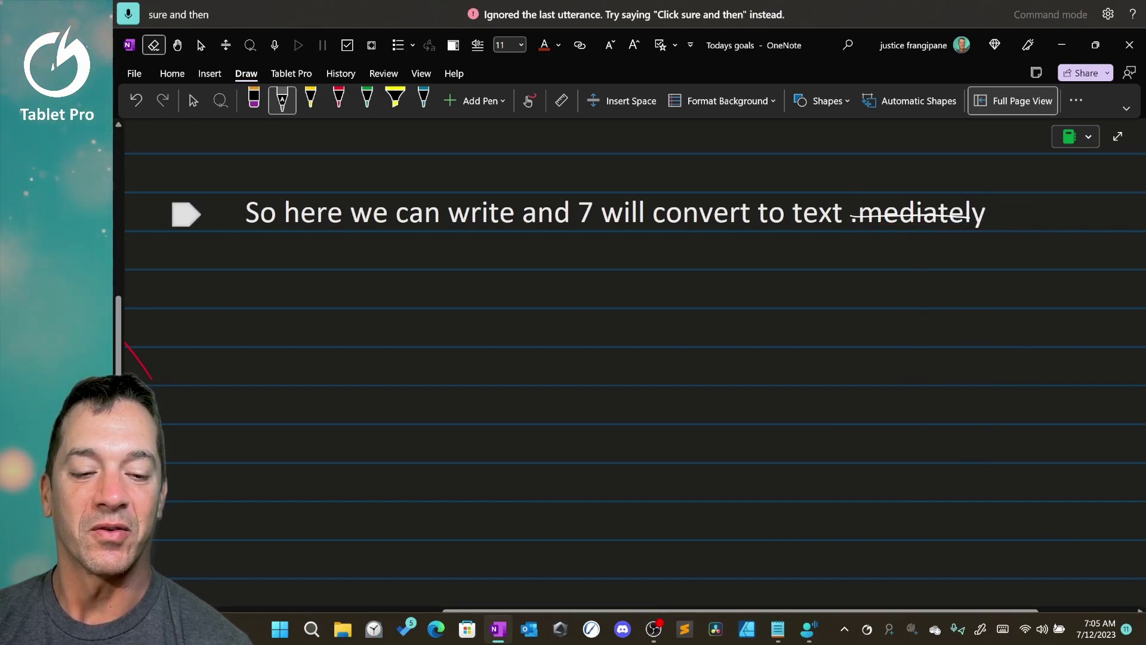
left_click(979, 527)
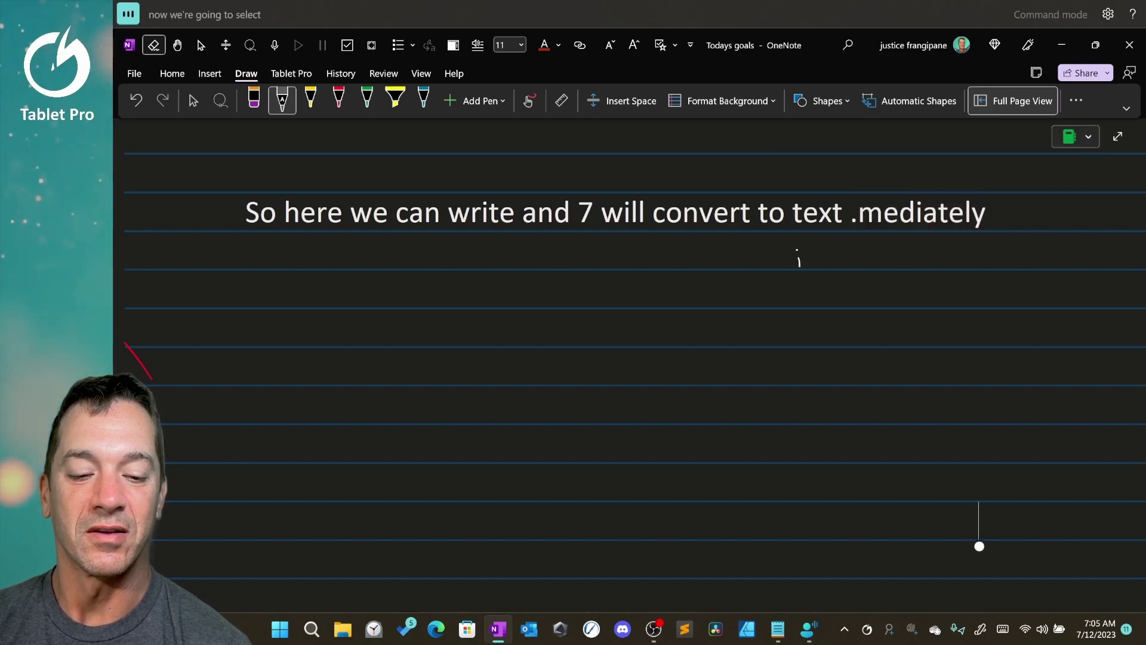
left_click_drag(806, 258, 894, 262)
mouse_move(900, 247)
left_mouse_down()
mouse_move(899, 262)
mouse_move(933, 279)
left_mouse_up()
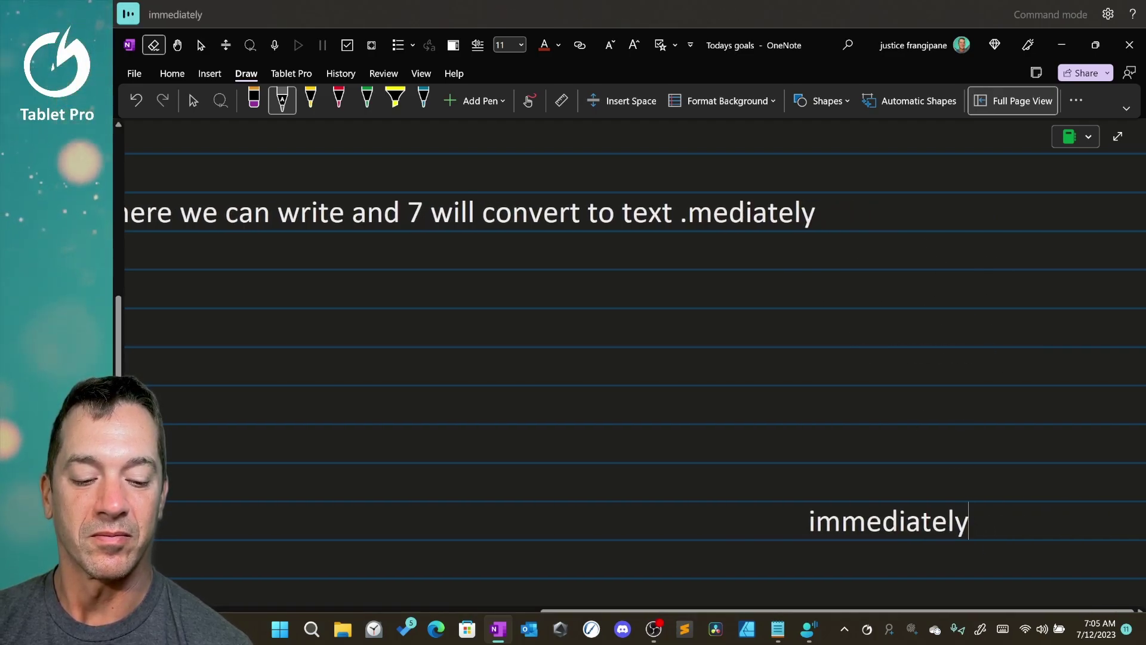
- Cut the separate word "immediately" and paste it over ".mediately" at the end of the sentence
left_click_drag(807, 524, 973, 525)
key("ctrl+c")
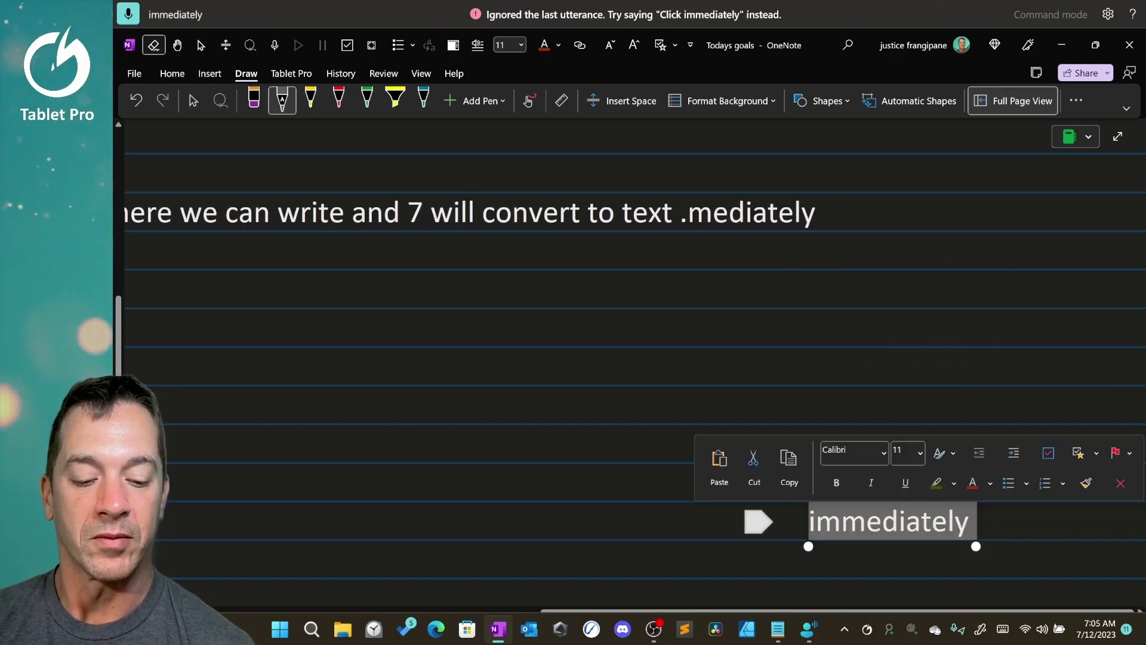
left_click(753, 465)
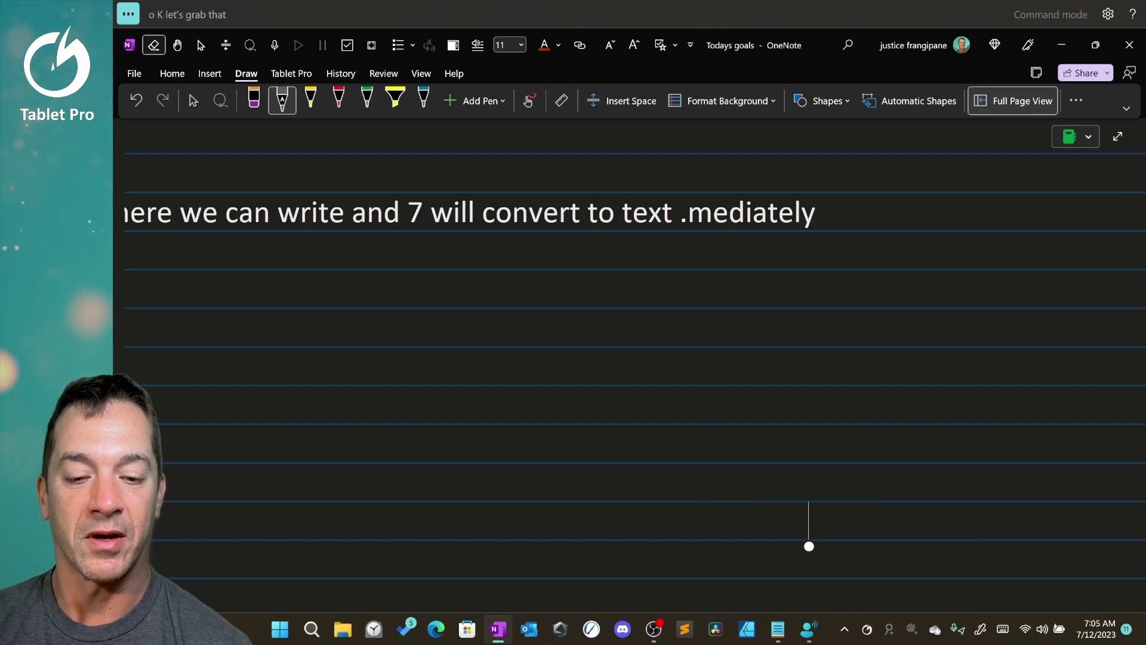
left_click_drag(685, 216, 812, 215)
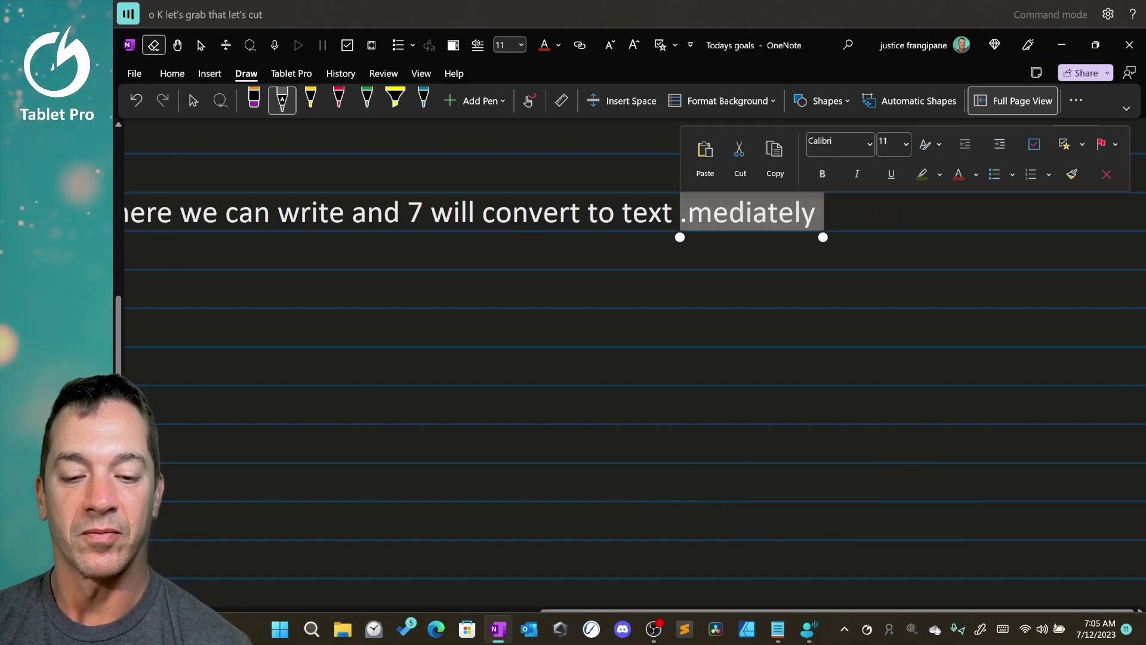
left_click(705, 157)
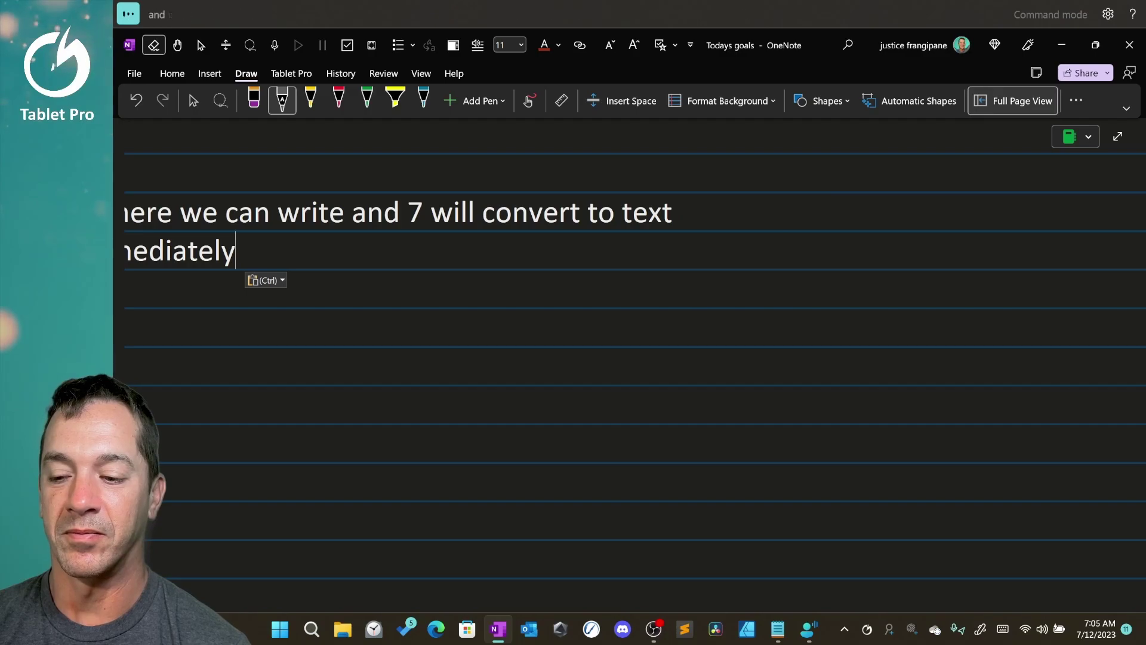
- Replace the wrongly recognised "7" in the sentence with a handwritten "it"
scroll(633, 364, "left", 4)
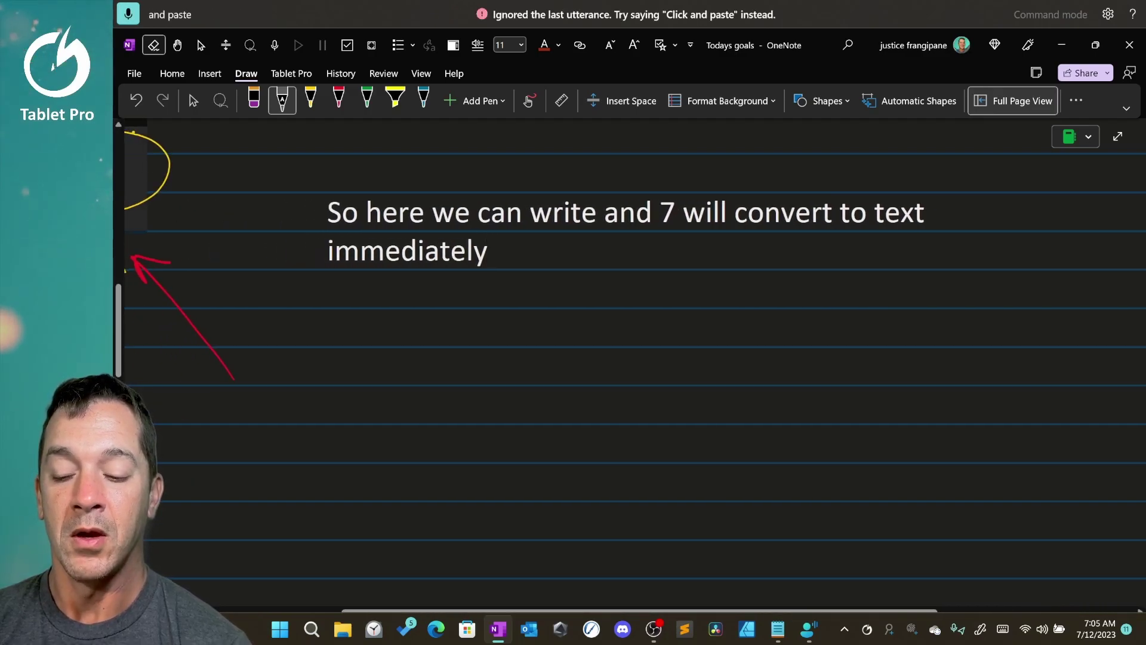
left_click_drag(659, 212, 684, 214)
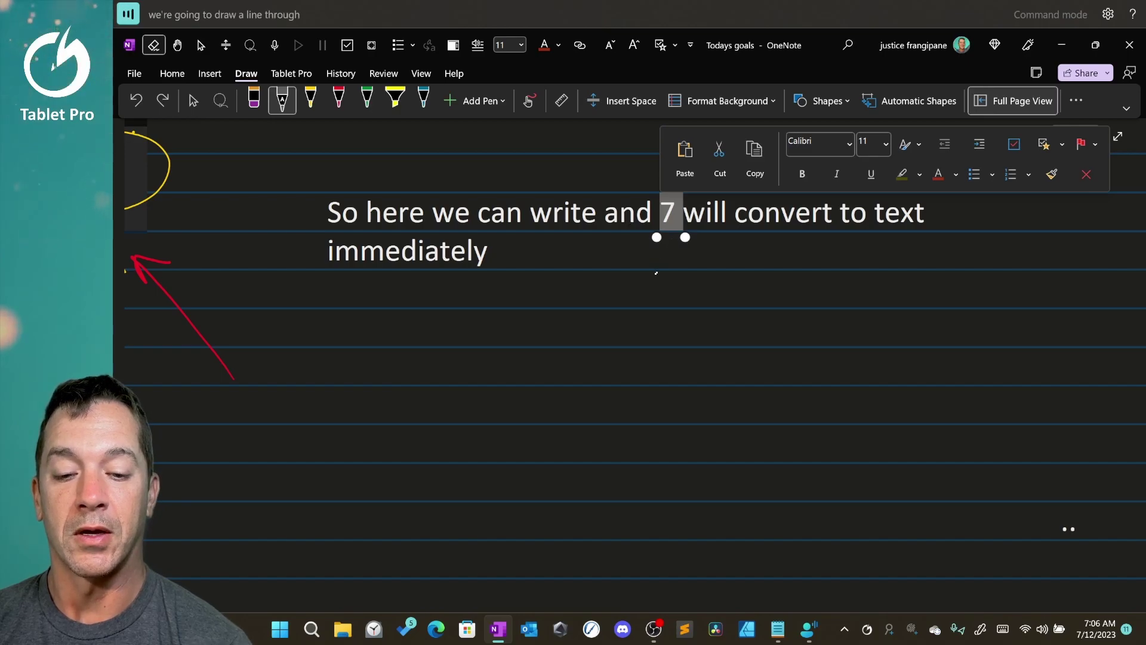
left_click_drag(648, 261, 651, 286)
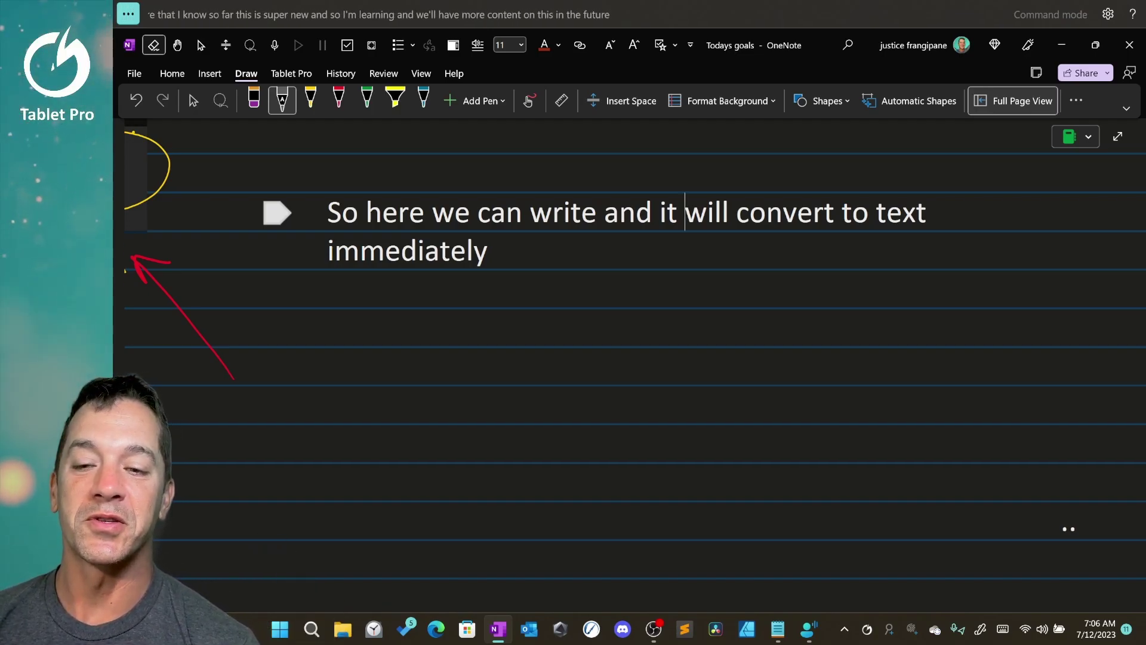
- Delete the word "immediately" from the end of the sentence
scroll(630, 359, "down", 1)
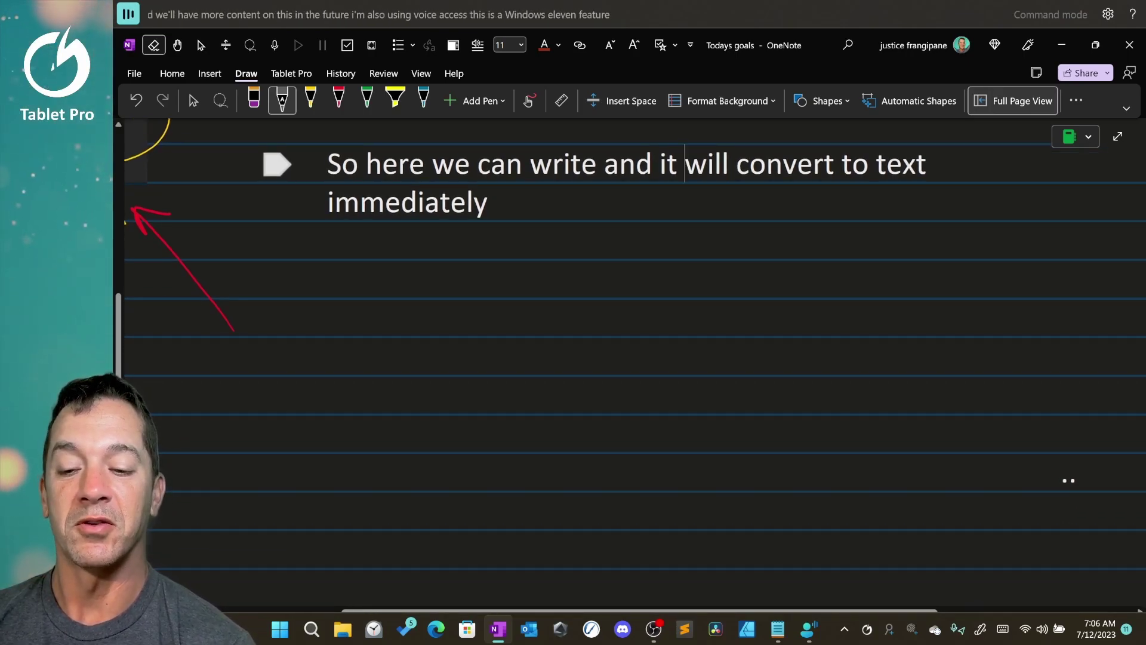
left_click_drag(317, 202, 500, 210)
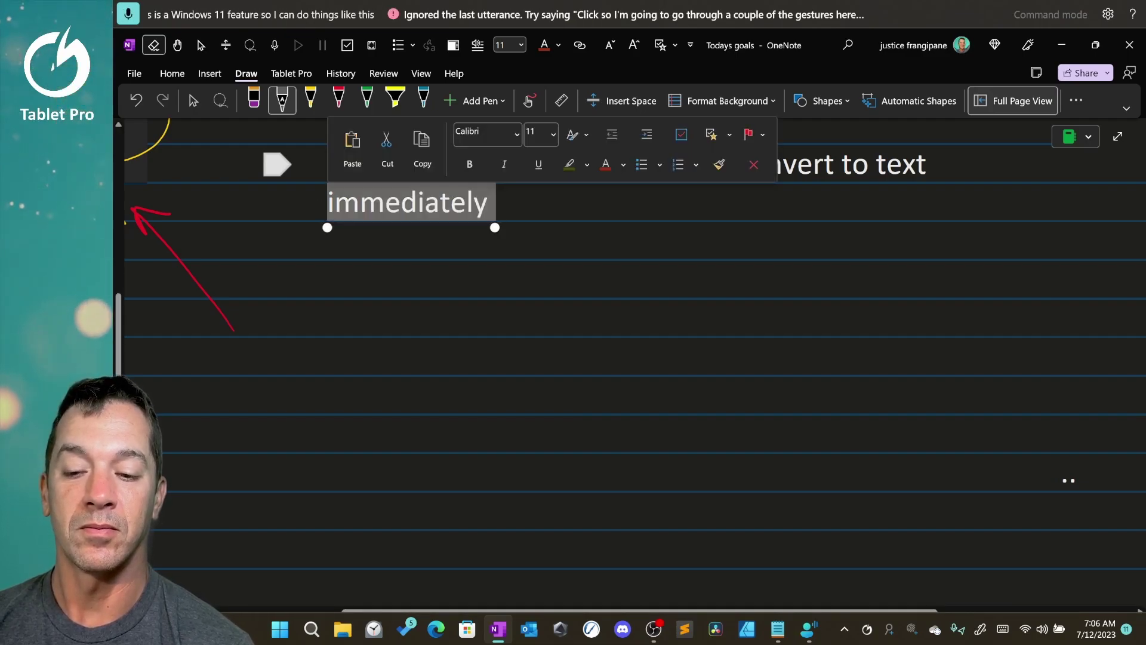
key("Delete")
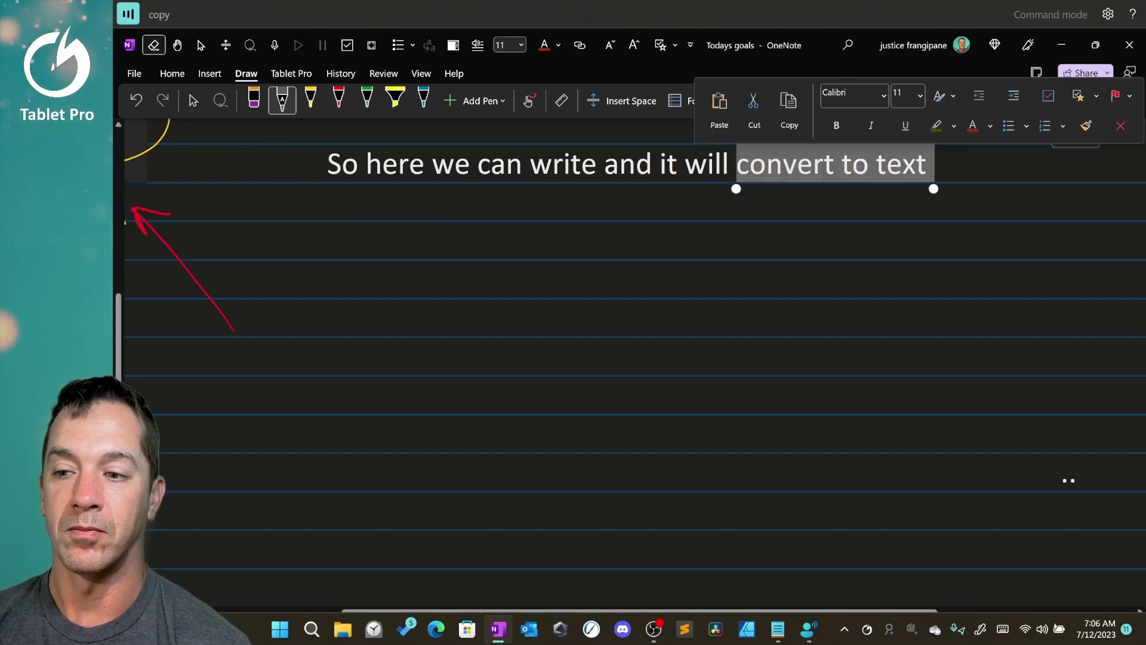
- Copy "convert to text" from the sentence and paste it on the line below
key("ctrl+c")
left_click(636, 511)
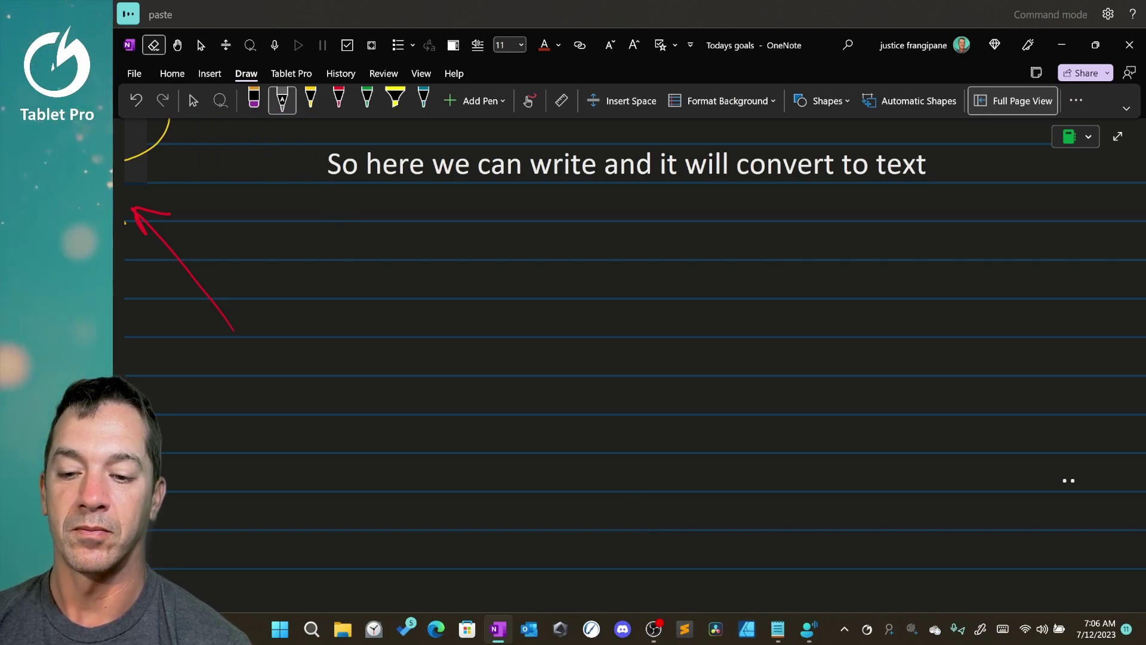
key("ctrl+v")
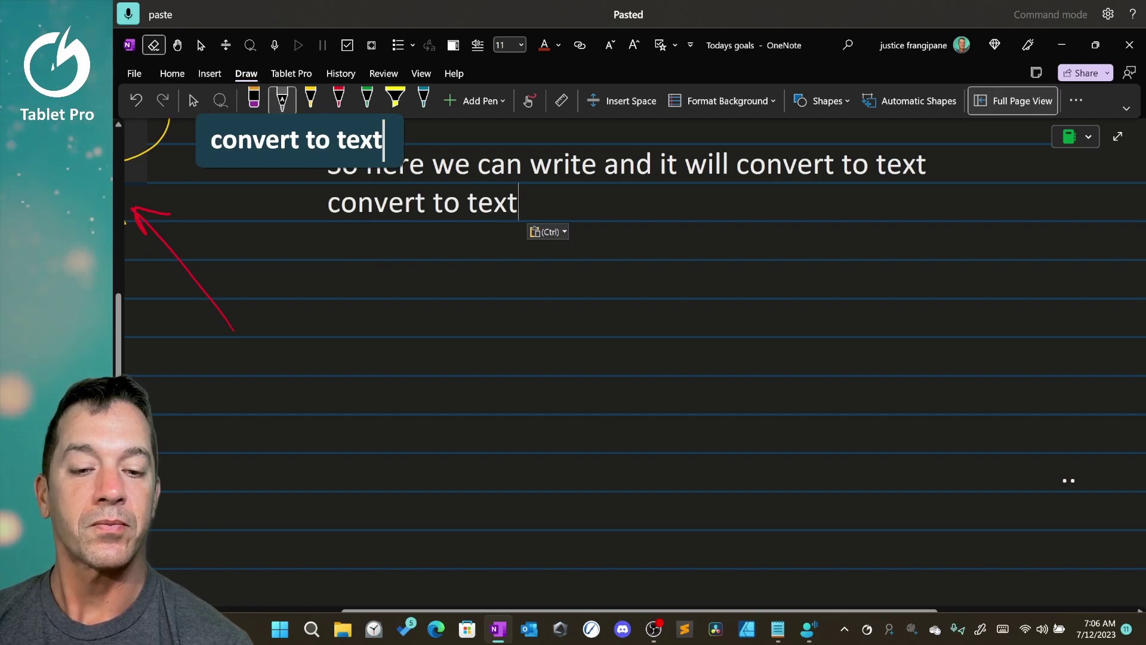
- Split "convert" in the first line into "con vert" with a vertical pen stroke and rejoin it
left_click_drag(737, 165, 831, 160)
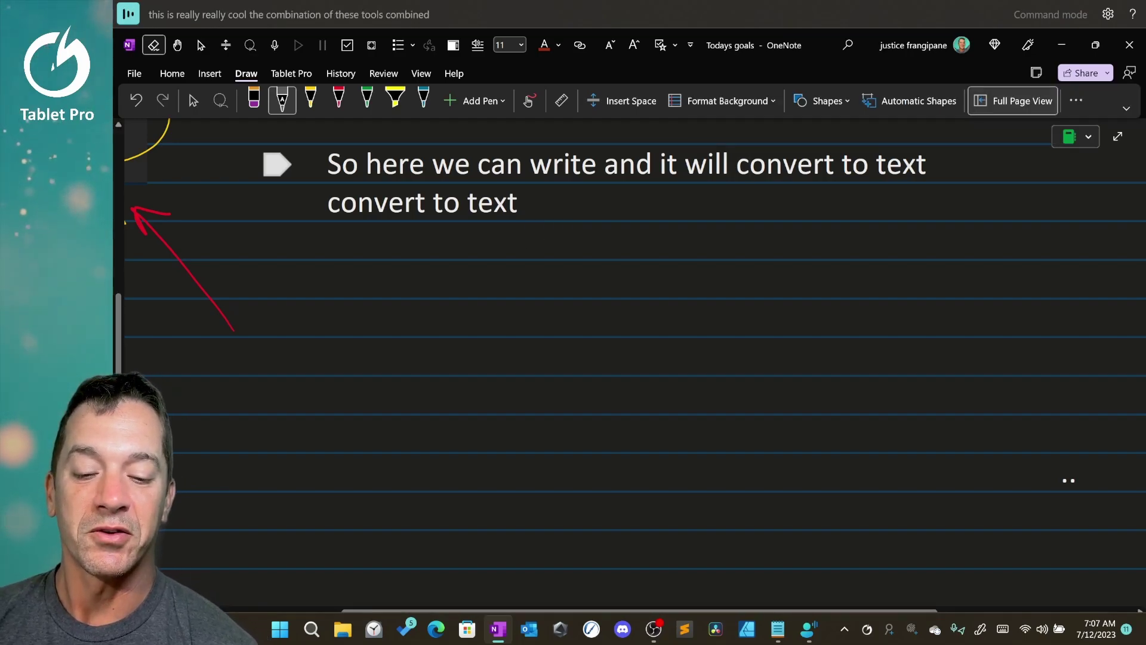
right_click(696, 289)
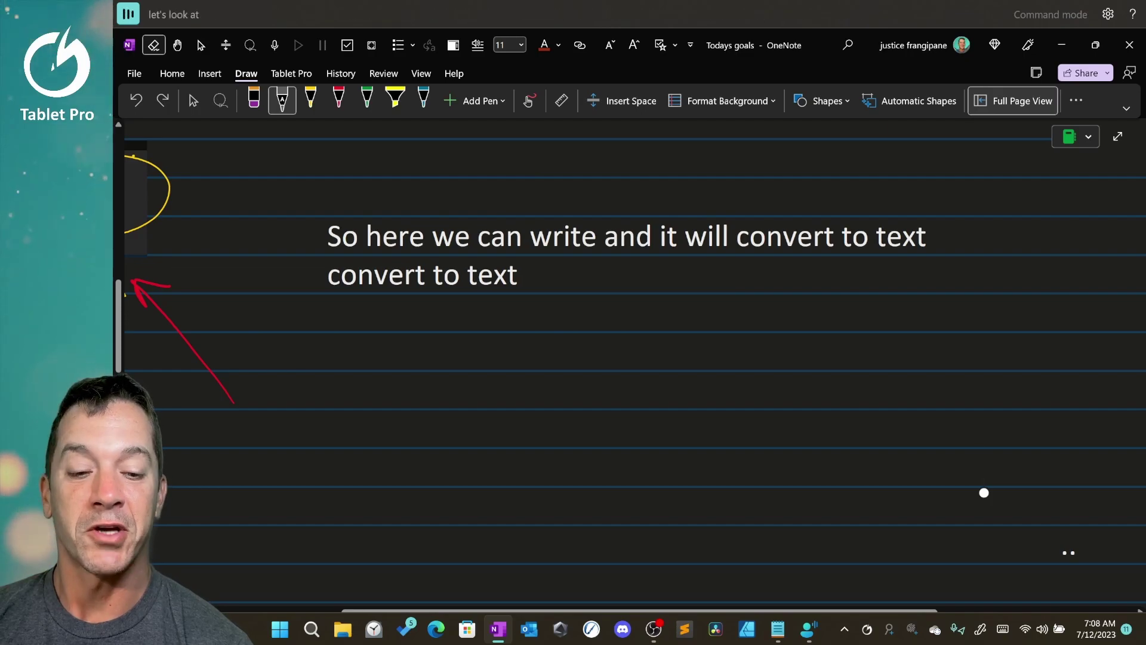
left_click(785, 218)
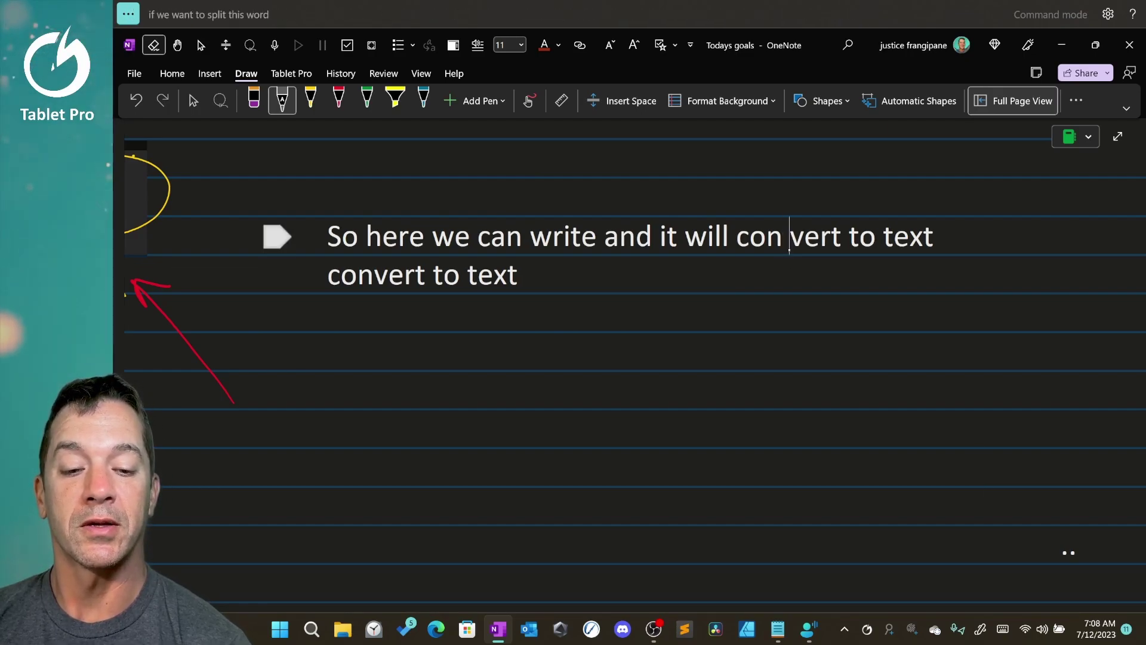
key("BackSpace")
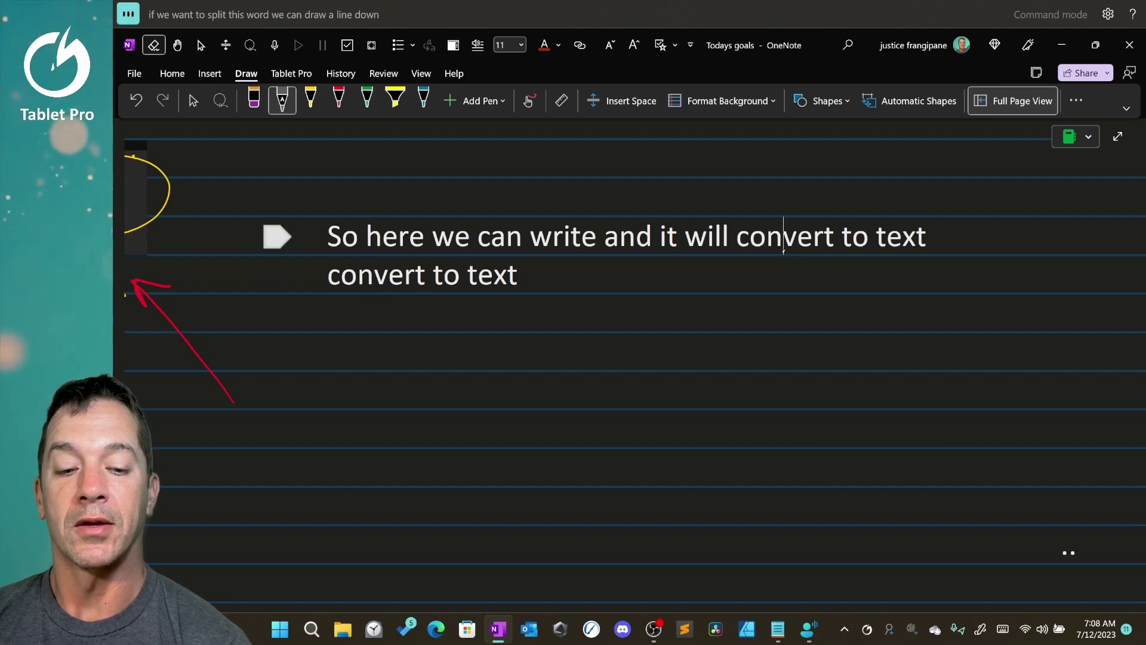
left_click_drag(784, 219, 785, 261)
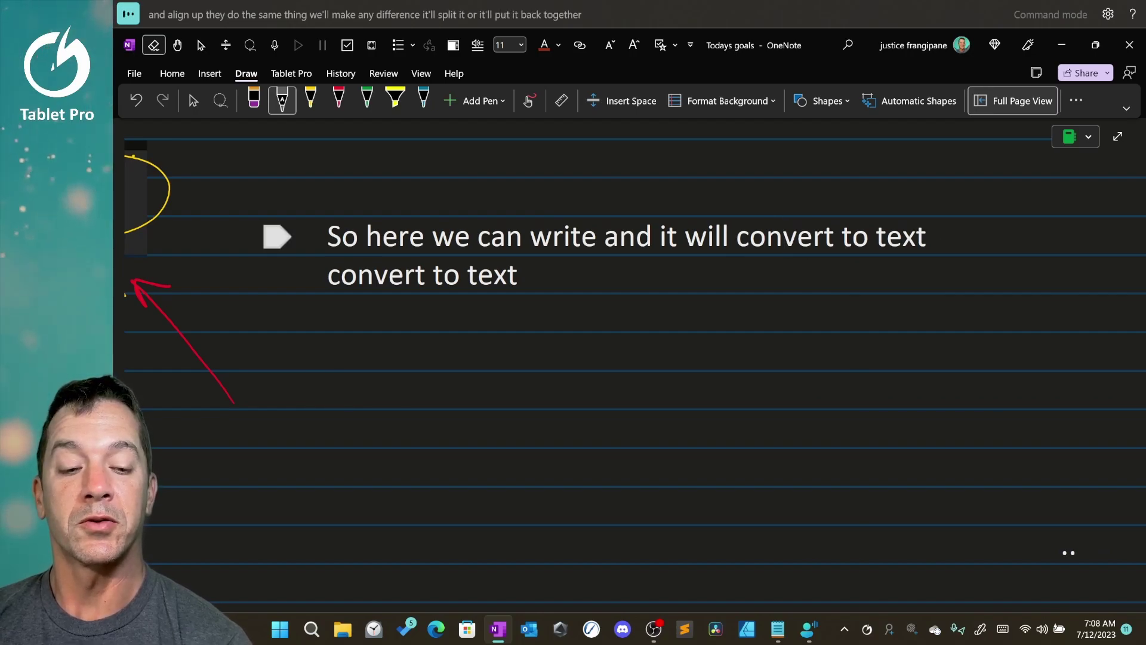
- Insert blank lines between the first line and the lower "convert to text" with the pen's enter gesture, and delete the stray "L"
mouse_move(935, 226)
left_mouse_down()
mouse_move(936, 253)
mouse_move(906, 257)
left_mouse_up()
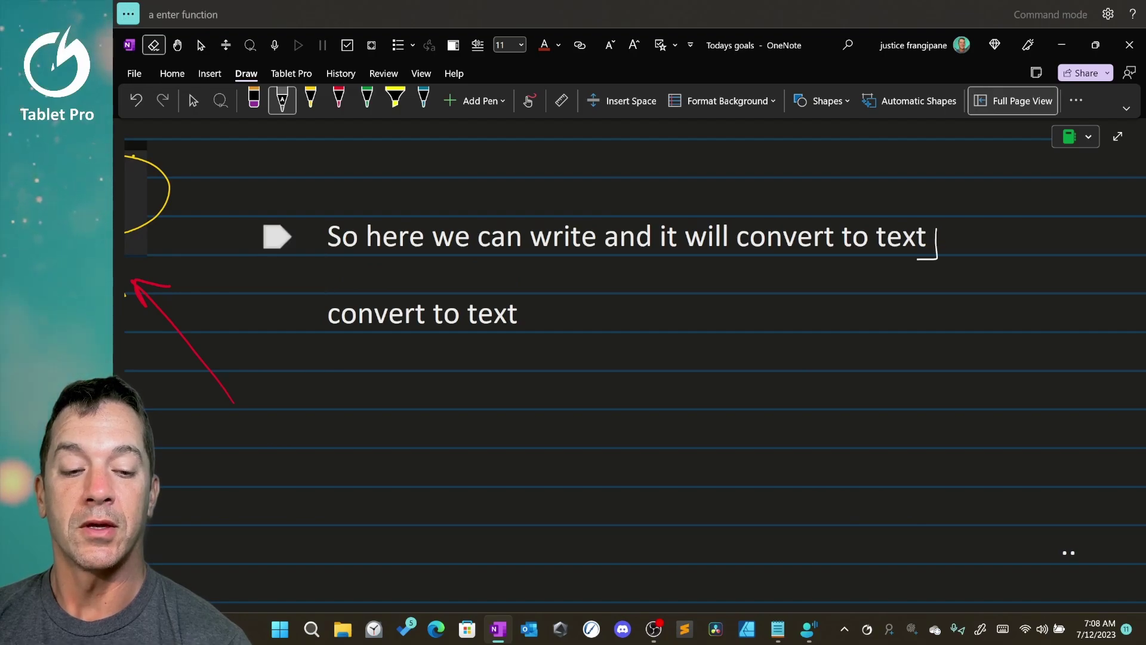
key("Return")
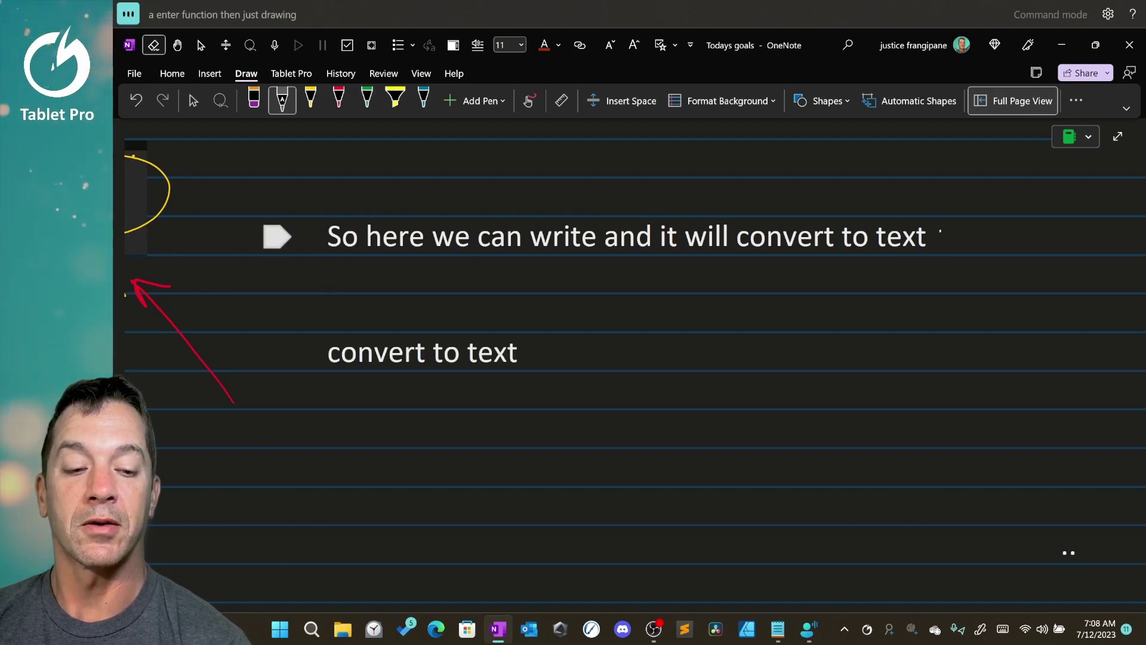
mouse_move(941, 230)
left_mouse_down()
mouse_move(969, 262)
mouse_move(931, 247)
left_mouse_up()
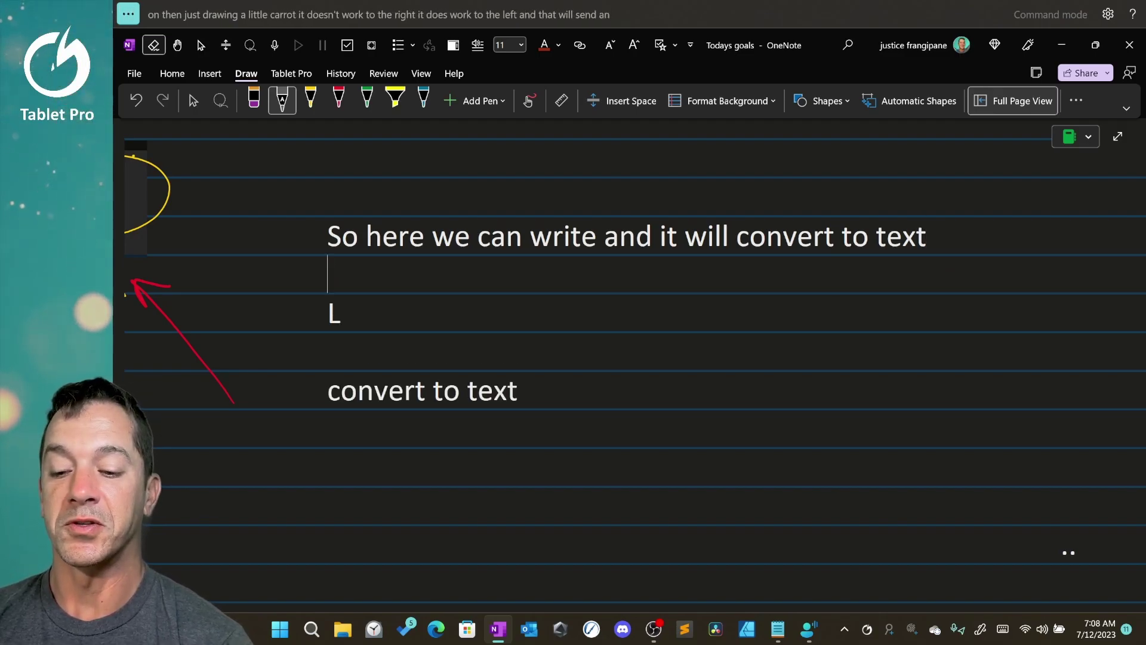
double_click(332, 313)
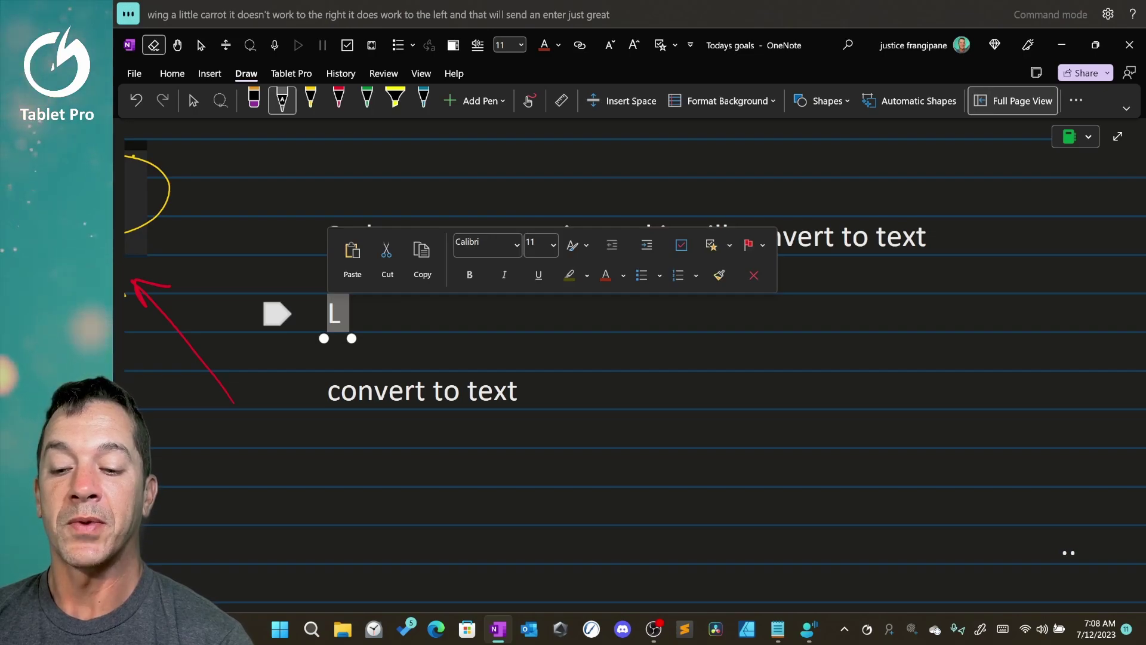
key("BackSpace")
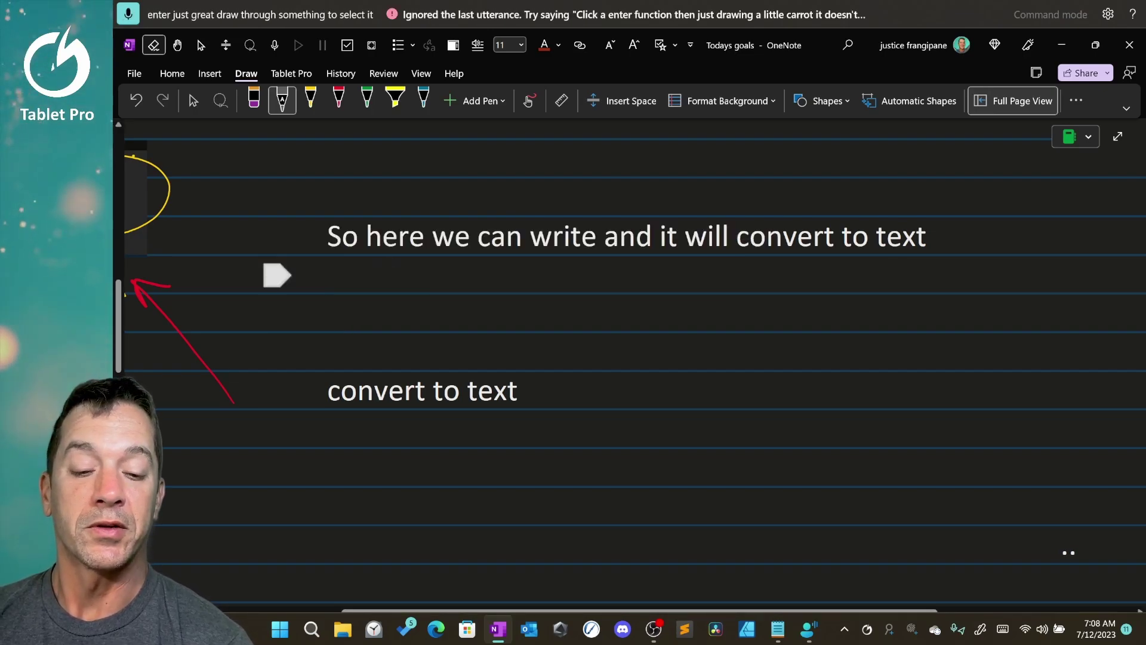
- Scratch out "convert to text" at the end of the first line, and try to scratch out "it will"
left_click_drag(830, 236, 835, 240)
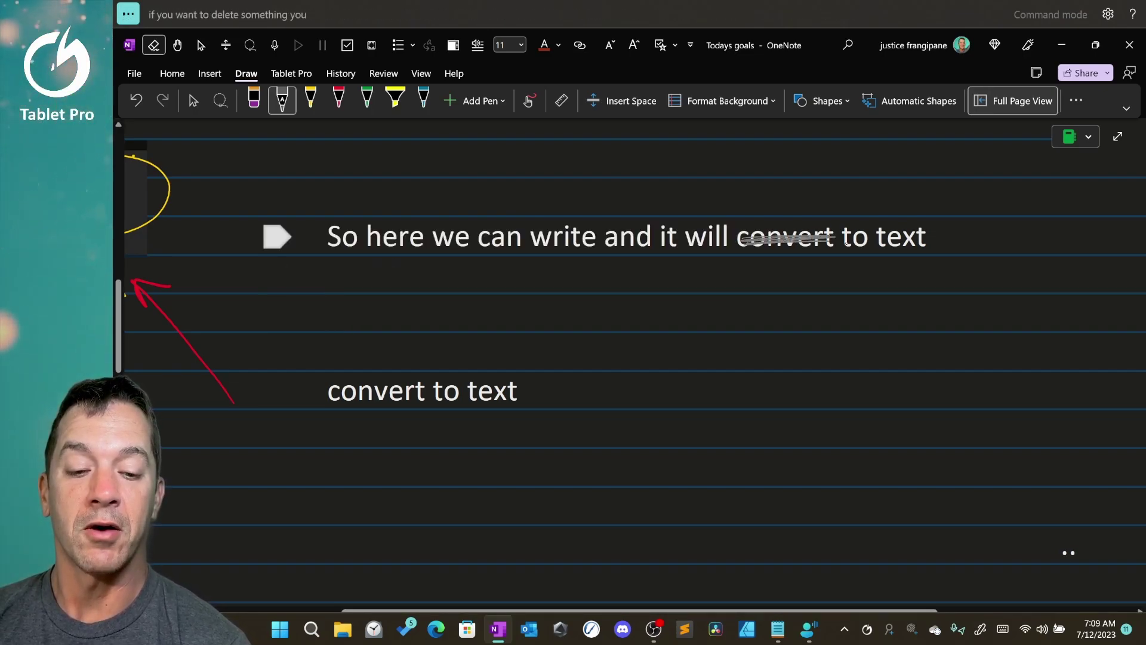
left_click_drag(738, 240, 939, 237)
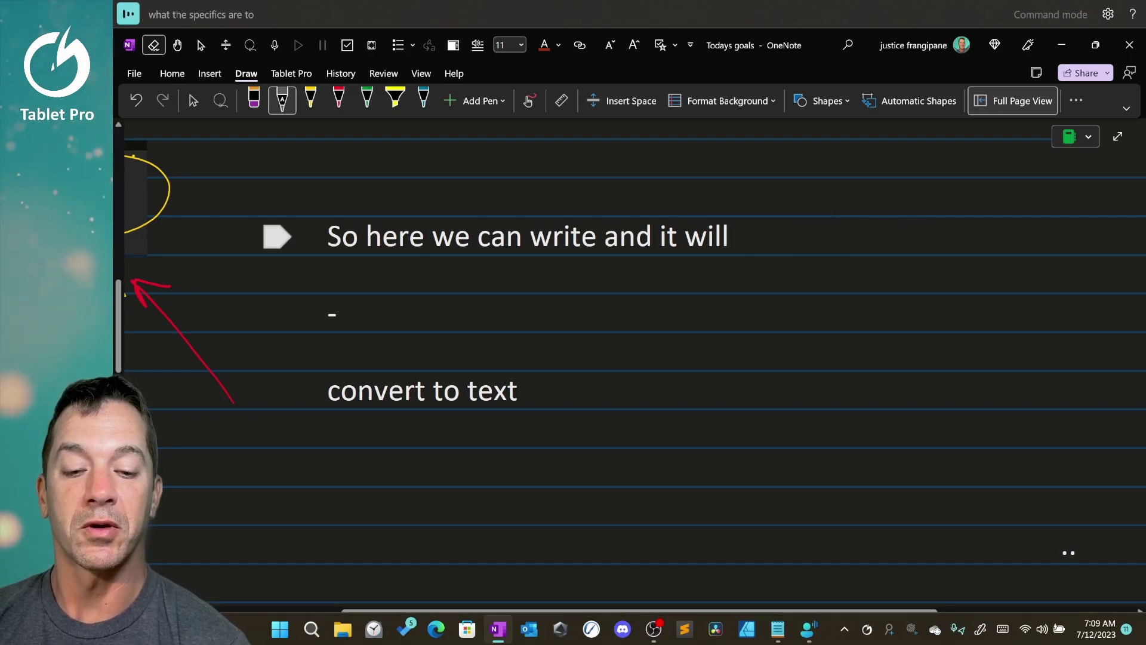
left_click_drag(684, 238, 759, 232)
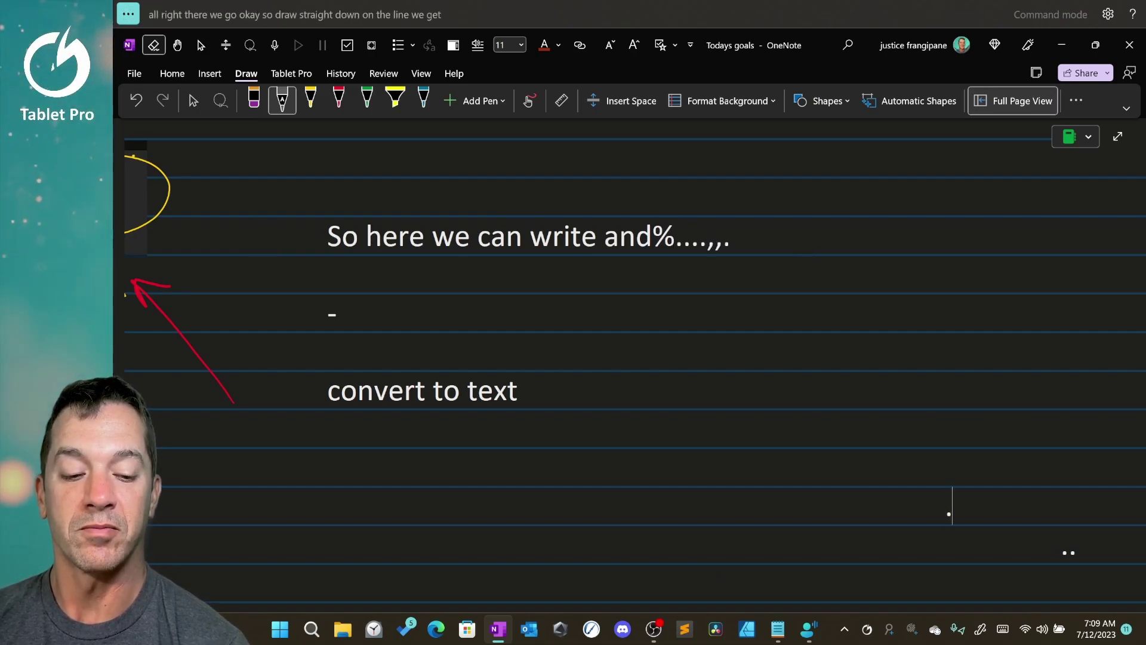
- Change the font color of the word "write" in the first line to red
left_click_drag(529, 237, 605, 236)
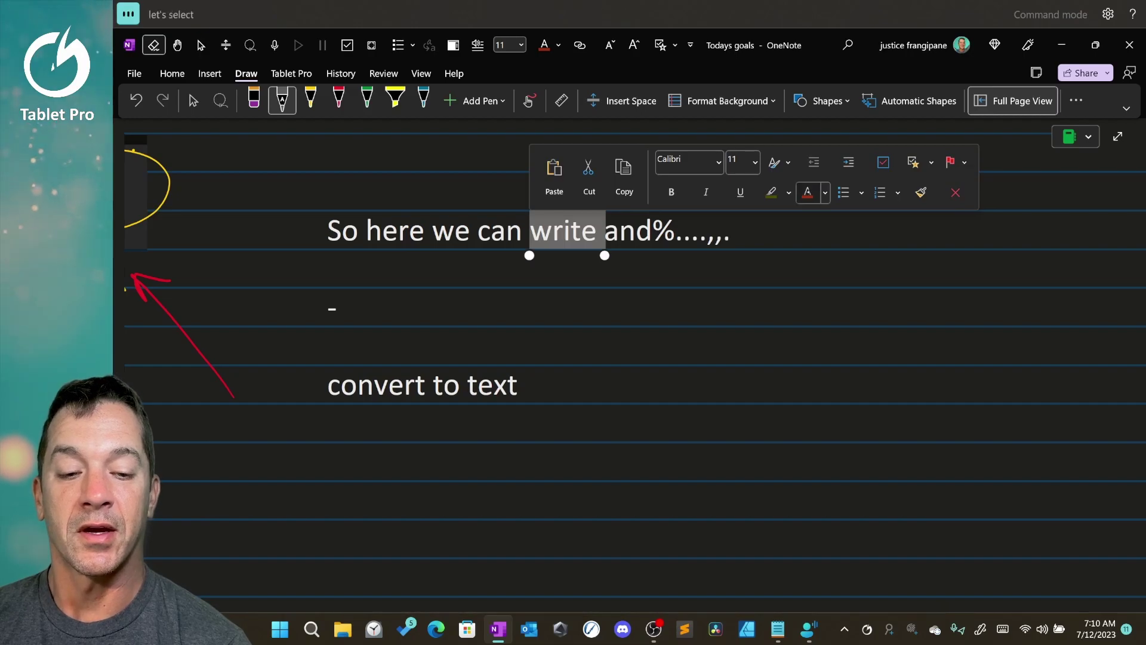
left_click(807, 193)
left_click(760, 241)
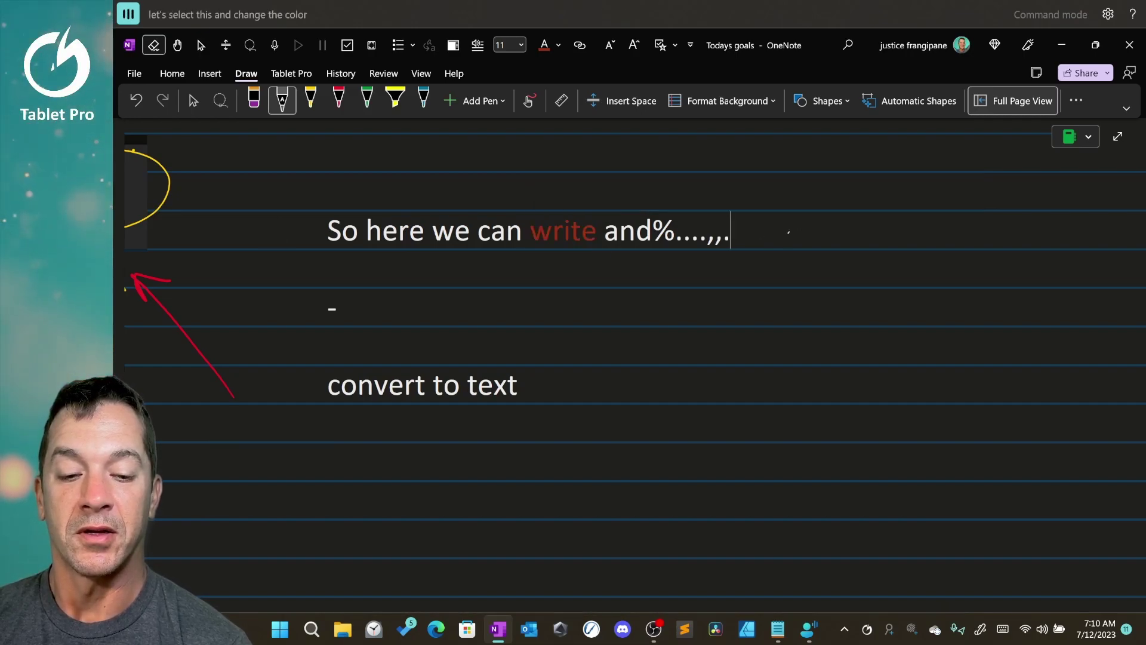
- Handwrite "onenote" at the end of the first line and correct it to "Onenote" without the stray trailing character
left_click_drag(789, 232, 794, 229)
left_click_drag(807, 234, 848, 238)
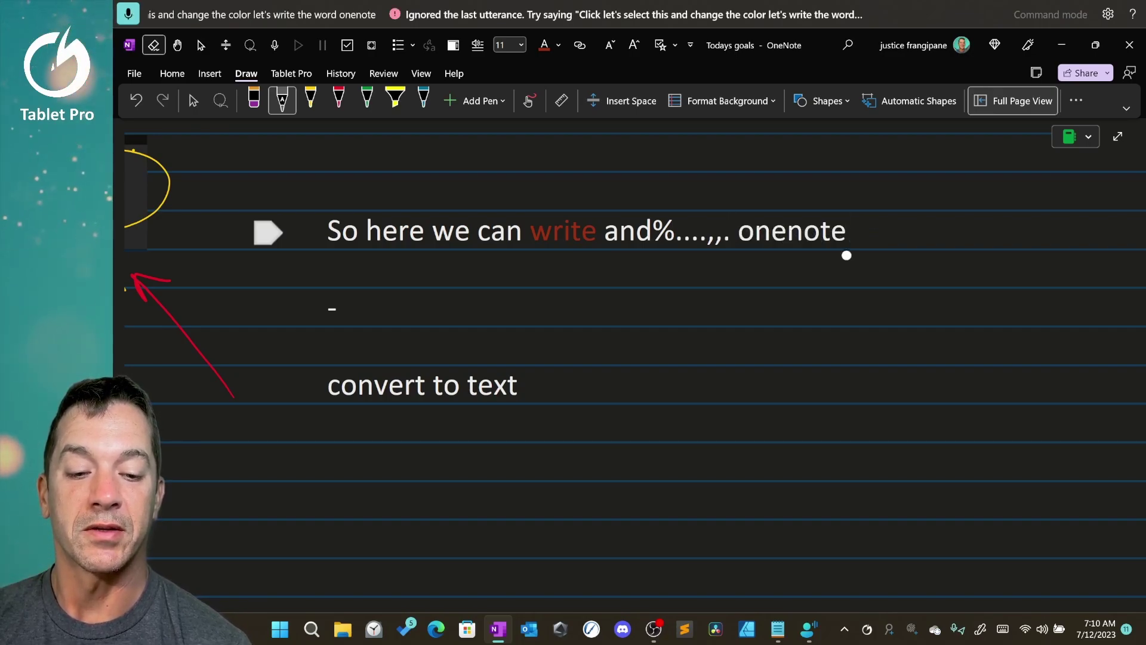
left_click_drag(743, 231, 858, 235)
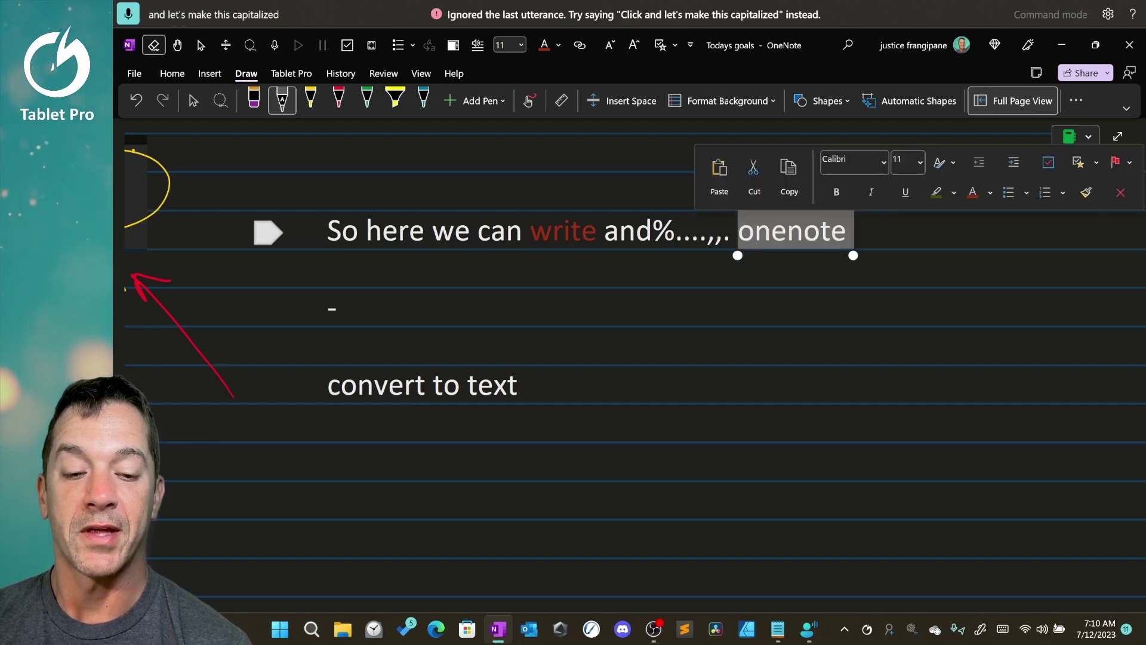
type("Onenote")
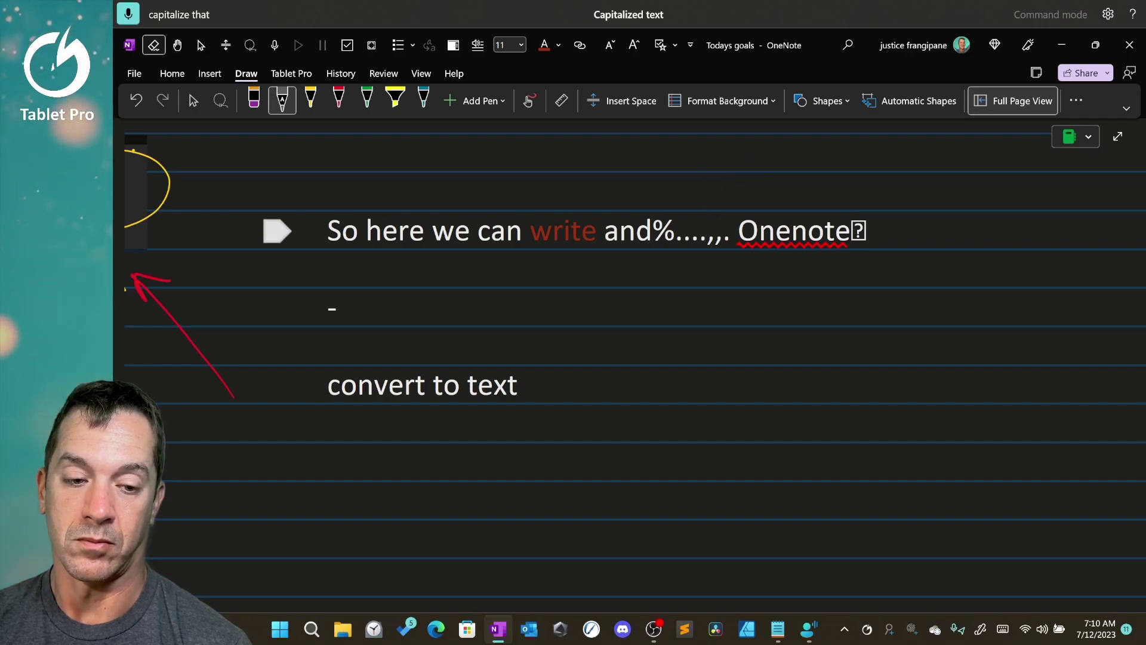
double_click(858, 231)
key("BackSpace")
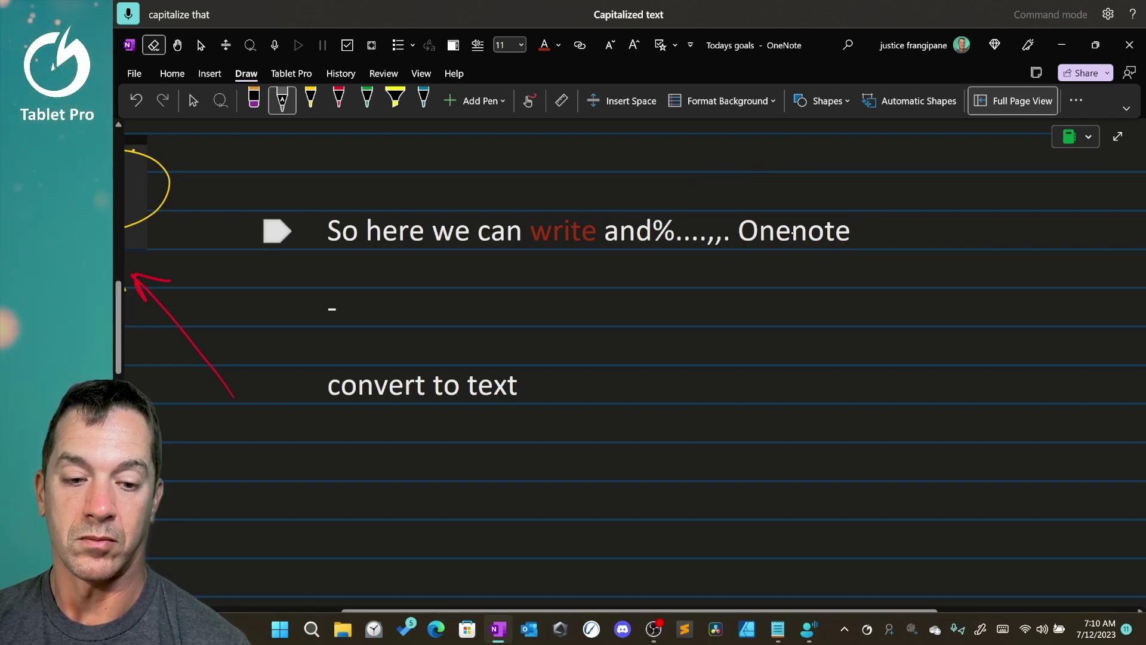
- Correct "Onenote" to "OneNote" by splitting it before "note", capitalizing that part and rejoining the two halves
left_click(794, 235)
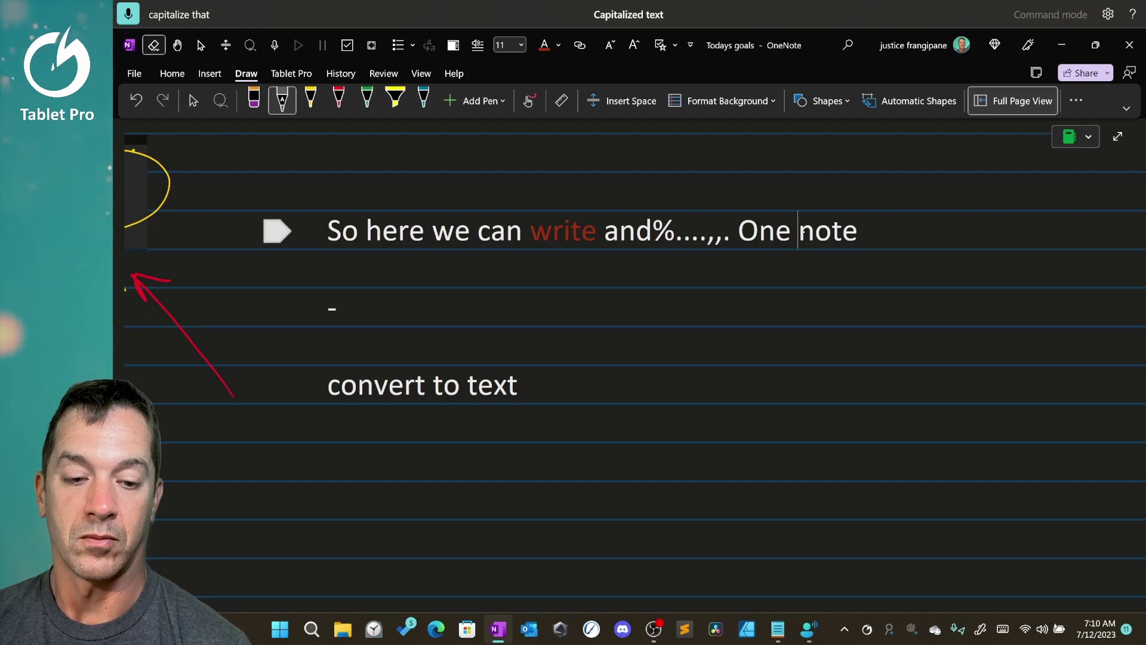
left_click_drag(800, 234, 859, 232)
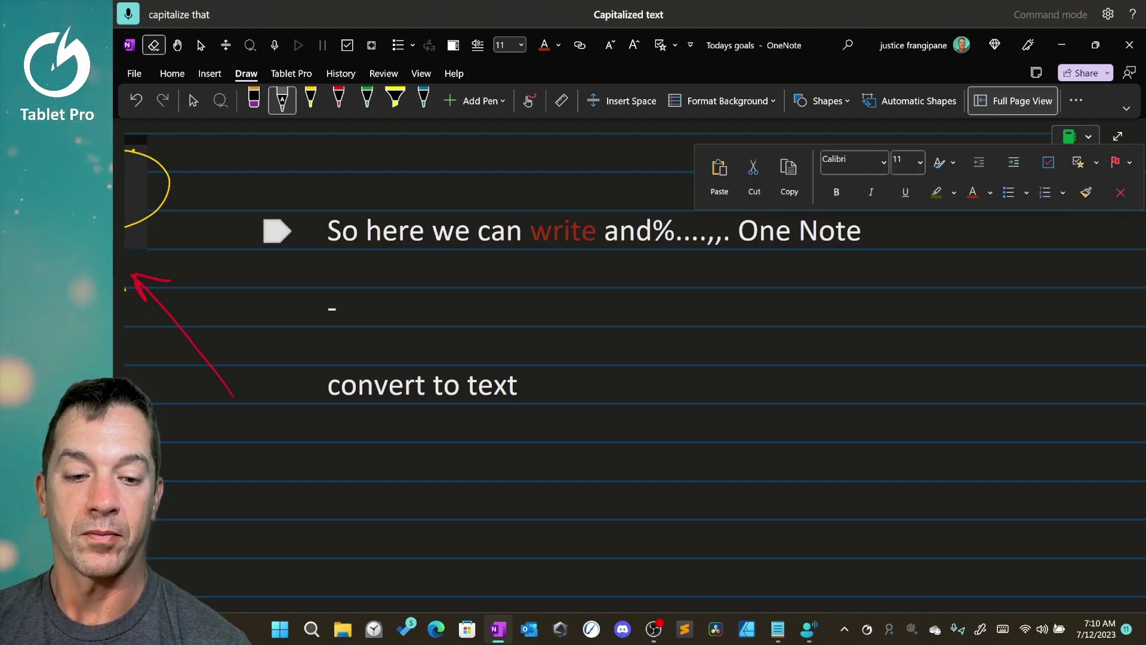
key("BackSpace")
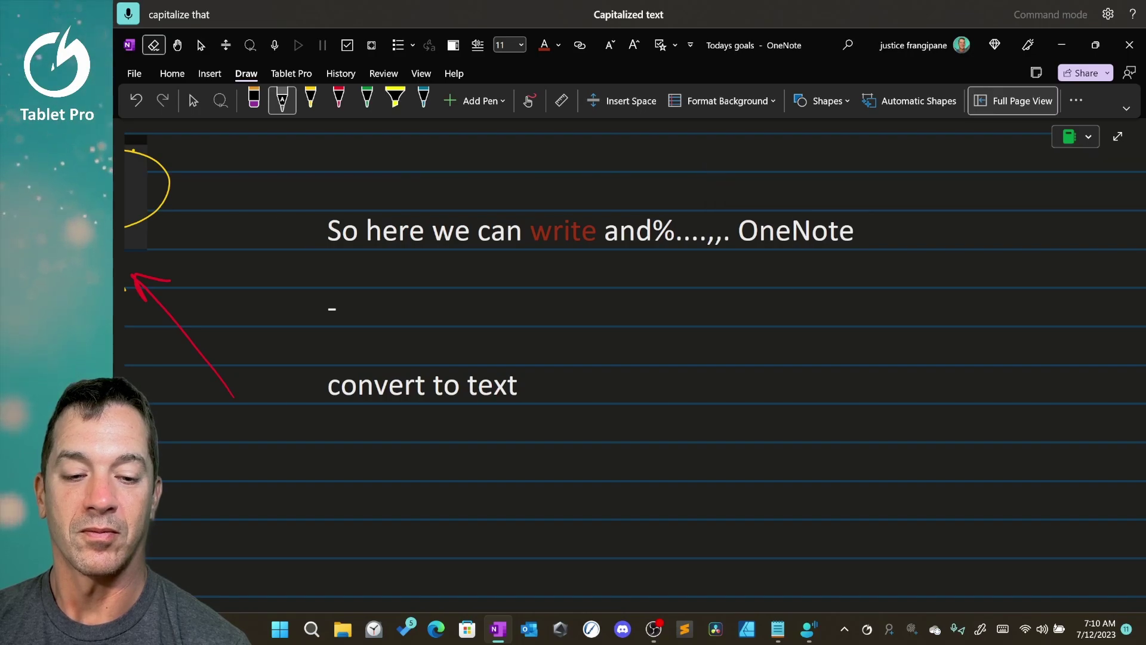
- Change the font color of "OneNote" at the end of the first line to purple and deselect it
left_click_drag(740, 231, 857, 233)
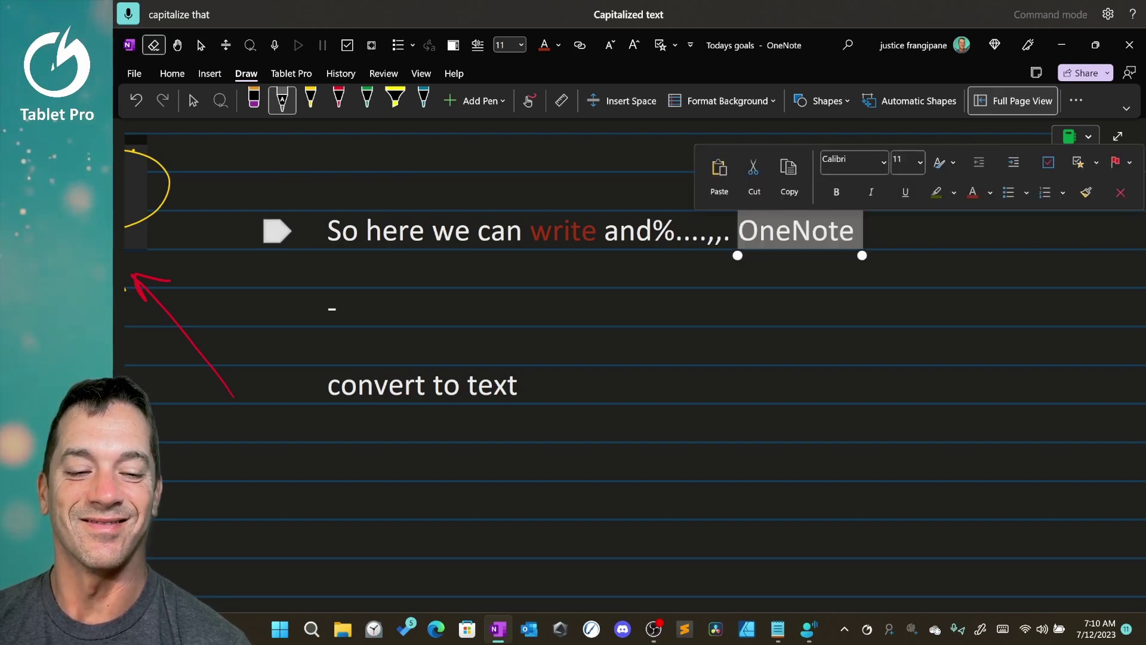
left_click(990, 192)
left_click(977, 255)
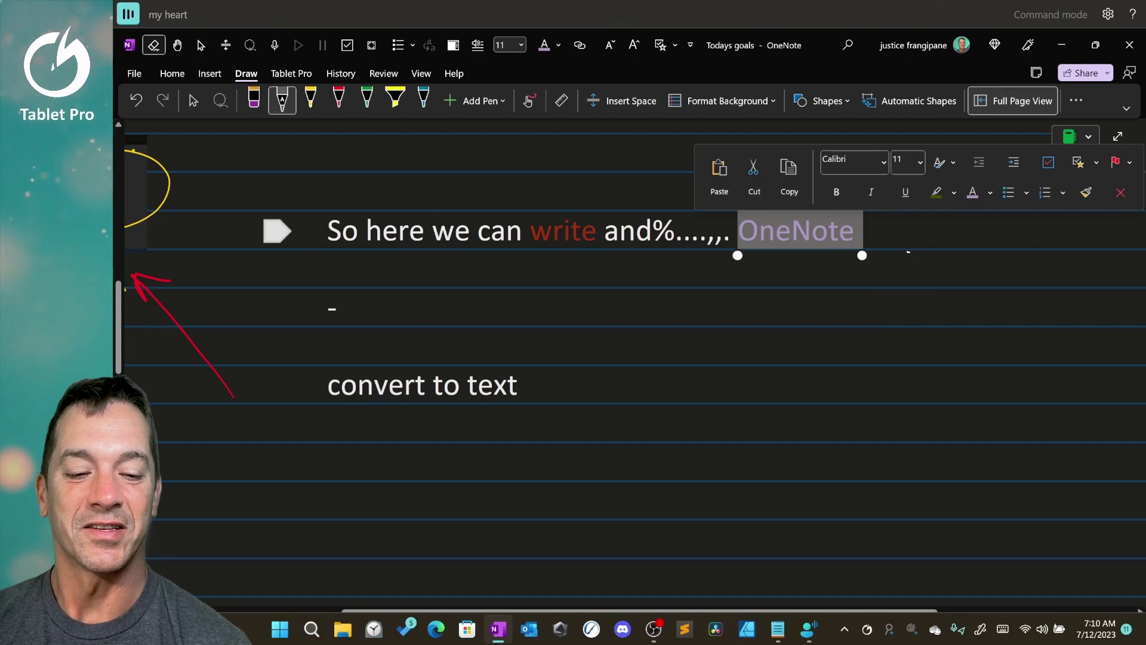
left_click(897, 241)
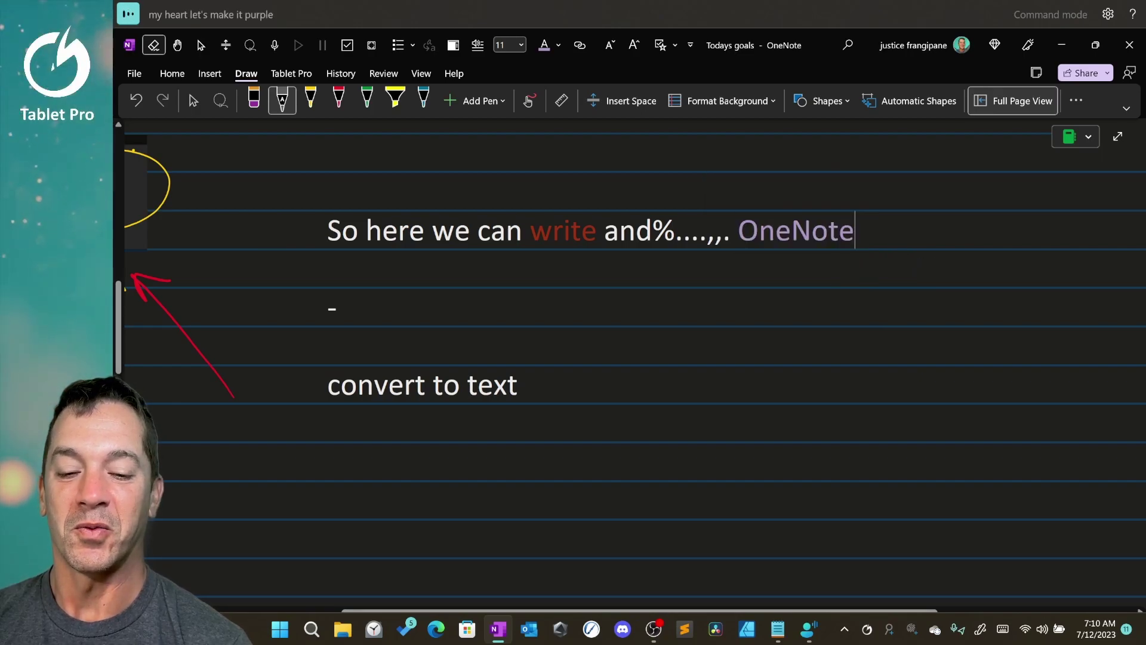